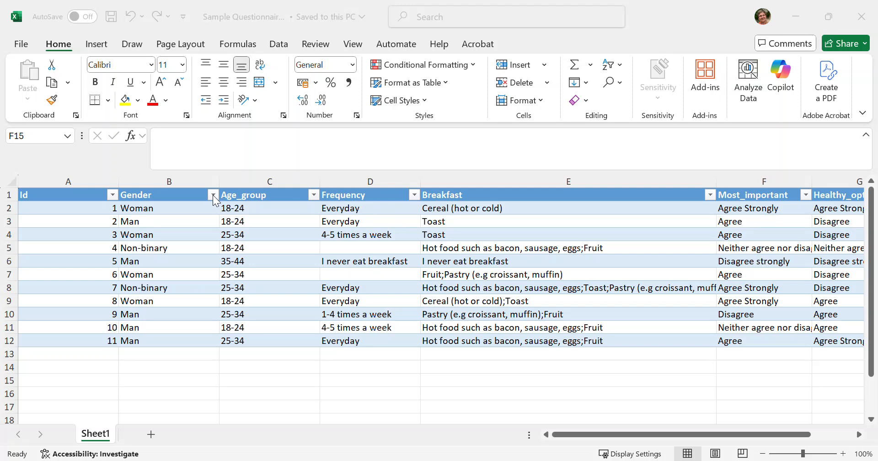
Filter the Gender column to show only the Man responses
{"action": "left_click", "coordinate": [212, 195]}
{"action": "left_click", "coordinate": [213, 196]}
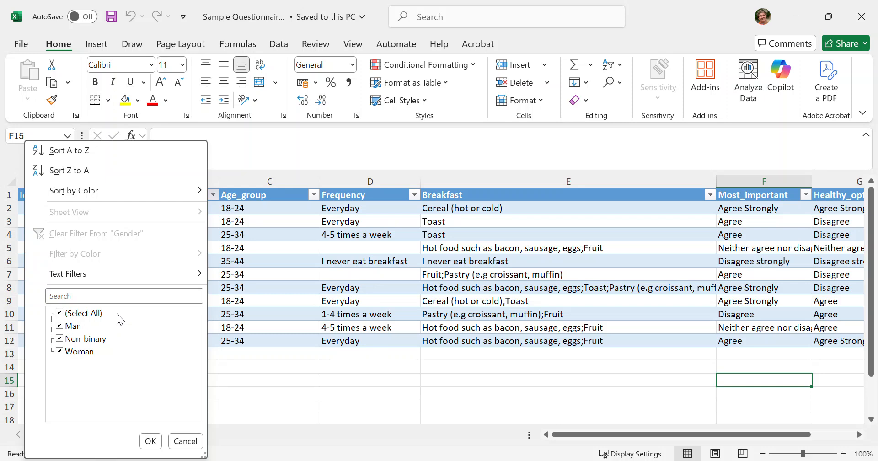
{"action": "left_click", "coordinate": [60, 314]}
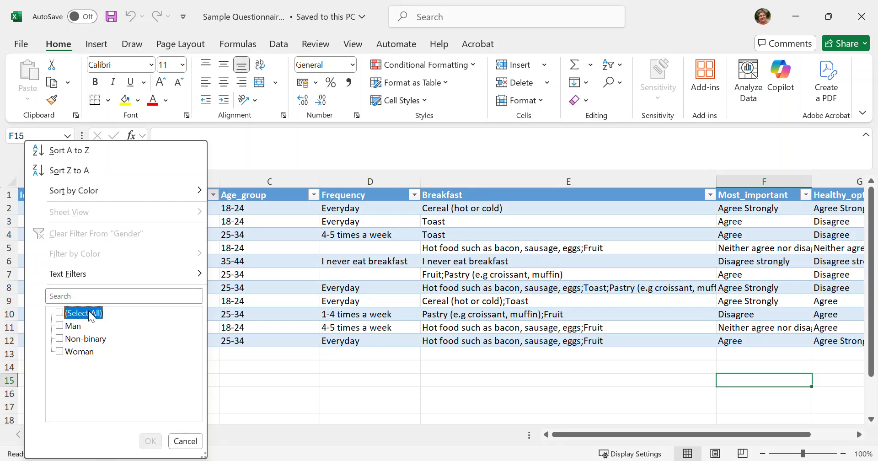
{"action": "left_click", "coordinate": [60, 326]}
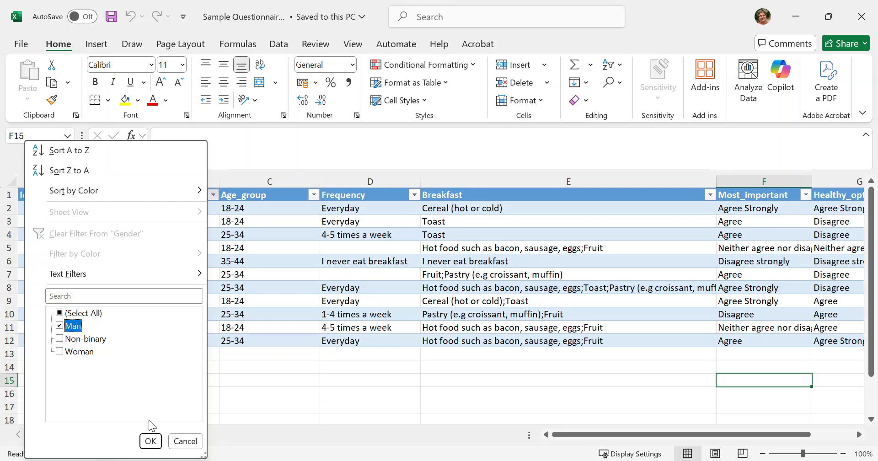
{"action": "left_click", "coordinate": [151, 442]}
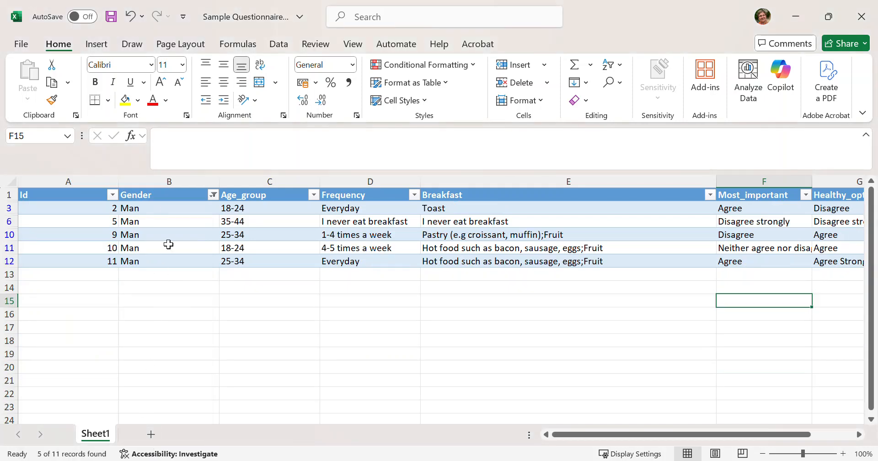
Recode all the filtered Man entries in the Gender column as 1, copying the first code to the remaining rows
{"action": "left_click", "coordinate": [157, 207]}
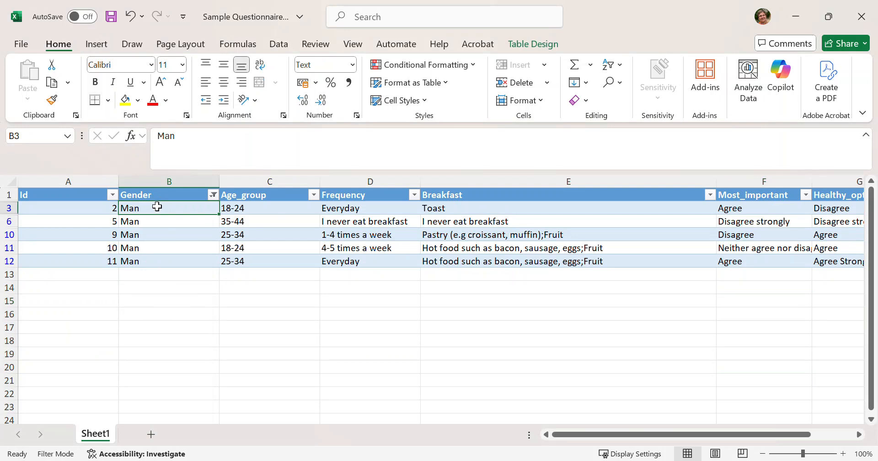
{"action": "type", "text": "1"}
{"action": "left_click", "coordinate": [198, 314]}
{"action": "left_click", "coordinate": [164, 207]}
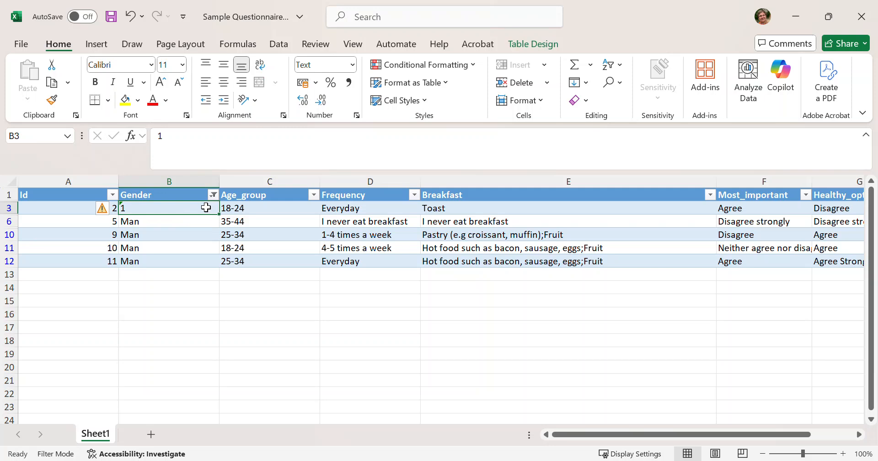
{"action": "key", "text": "ctrl+c"}
{"action": "left_click_drag", "start_coordinate": [203, 220], "coordinate": [202, 257]}
{"action": "key", "text": "ctrl+v"}
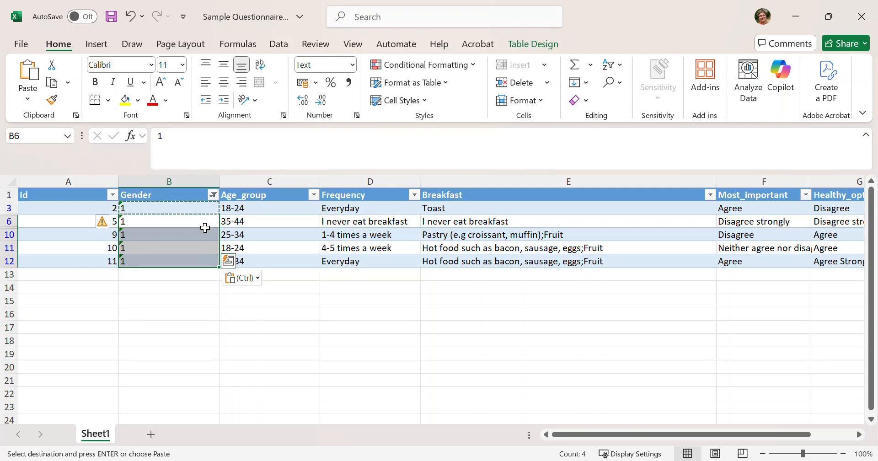
Change the Gender filter to show only the Woman responses
{"action": "left_click", "coordinate": [213, 195]}
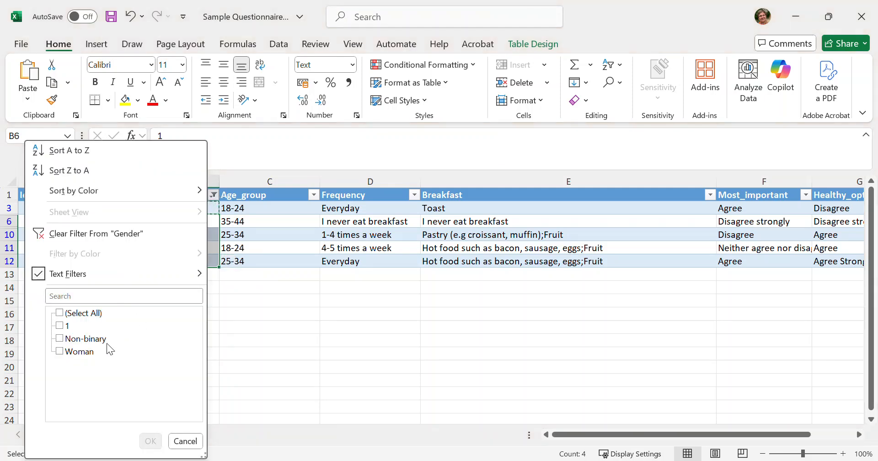
{"action": "left_click", "coordinate": [94, 357]}
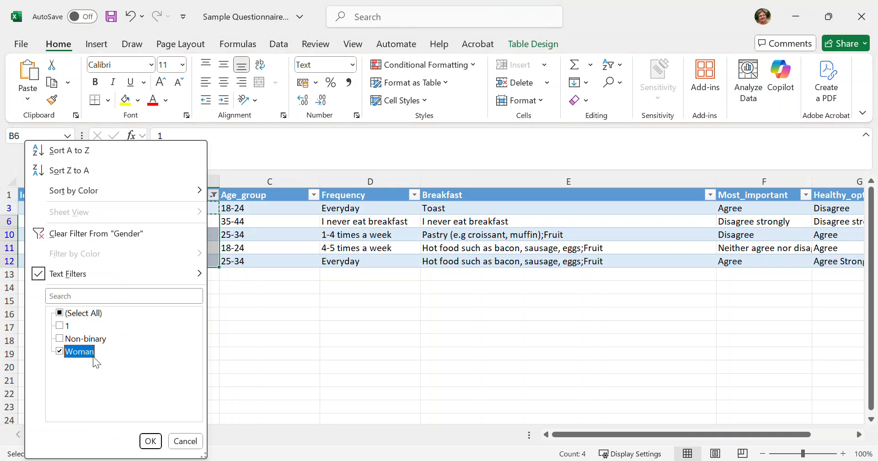
{"action": "left_click", "coordinate": [151, 441]}
{"action": "key", "text": "ctrl+v"}
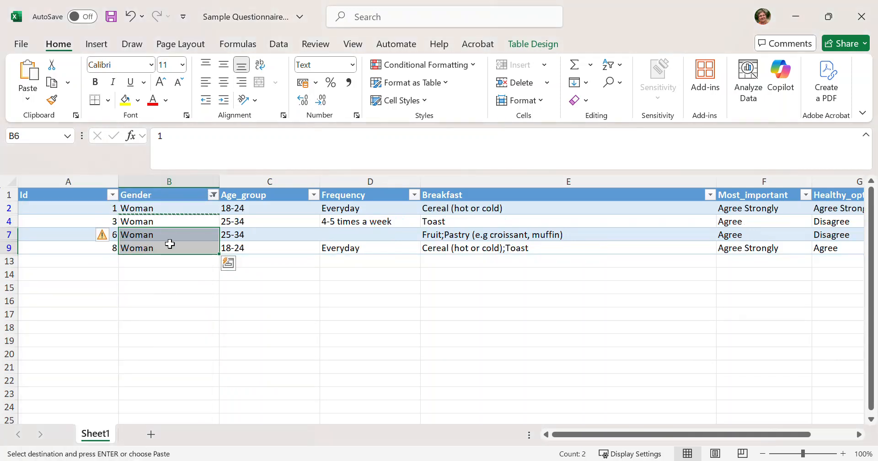
Recode all the filtered Woman entries in the Gender column as 2, copying the first code to the remaining rows
{"action": "left_click", "coordinate": [166, 206]}
{"action": "type", "text": "2"}
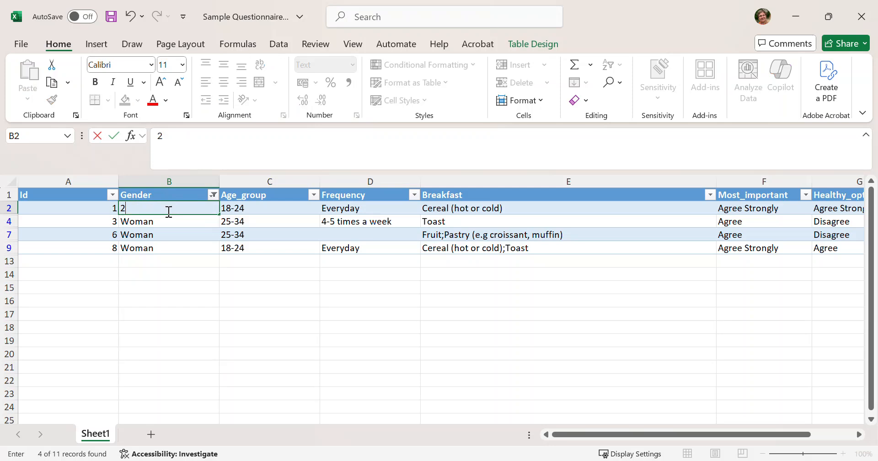
{"action": "left_click", "coordinate": [191, 260]}
{"action": "left_click", "coordinate": [169, 206]}
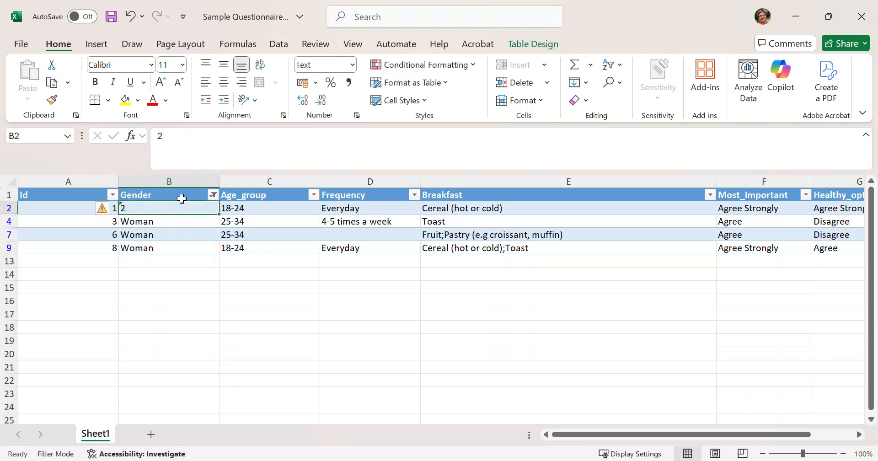
{"action": "key", "text": "ctrl+c"}
{"action": "left_click_drag", "start_coordinate": [192, 221], "coordinate": [198, 246]}
{"action": "key", "text": "ctrl+v"}
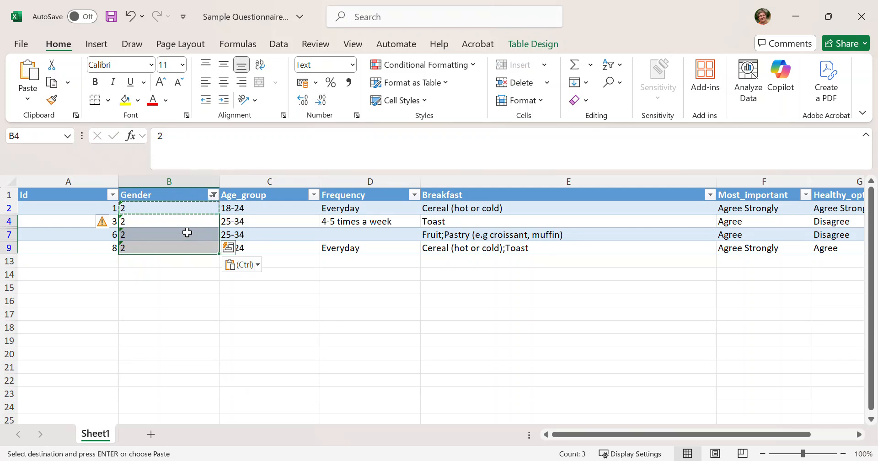
Filter the Gender column to Non-binary and recode both entries as 3
{"action": "left_click", "coordinate": [213, 195]}
{"action": "left_click", "coordinate": [96, 353]}
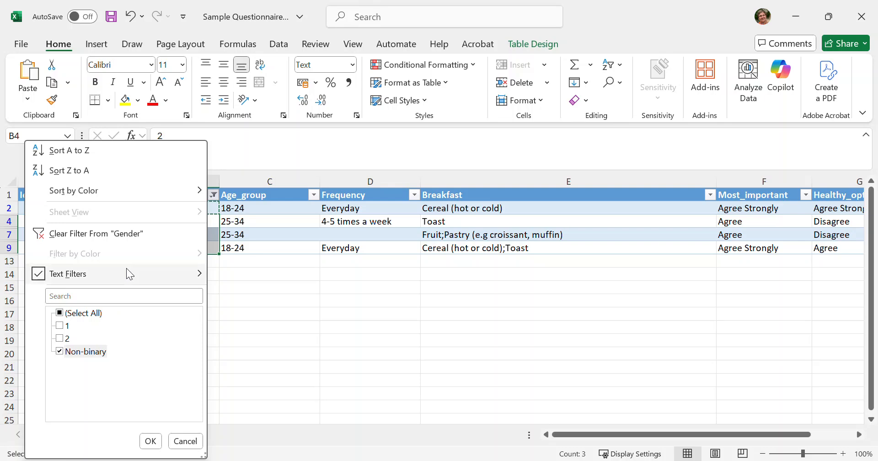
{"action": "left_click", "coordinate": [151, 441]}
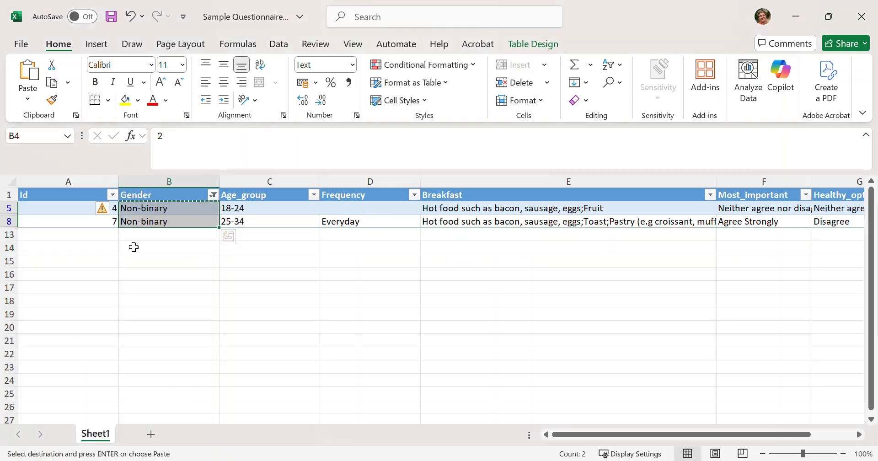
{"action": "left_click", "coordinate": [150, 208]}
{"action": "type", "text": "3"}
{"action": "key", "text": "Return"}
{"action": "type", "text": "3"}
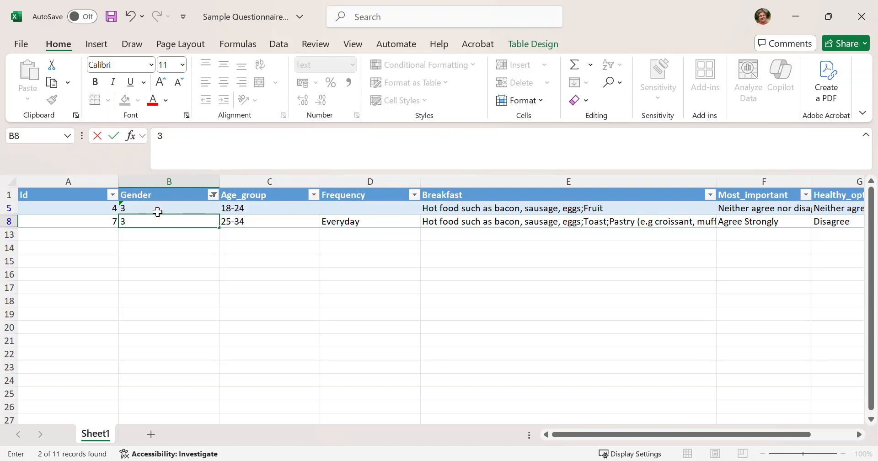
Reset the Gender filter to include all values so every response row is displayed
{"action": "left_click", "coordinate": [213, 194]}
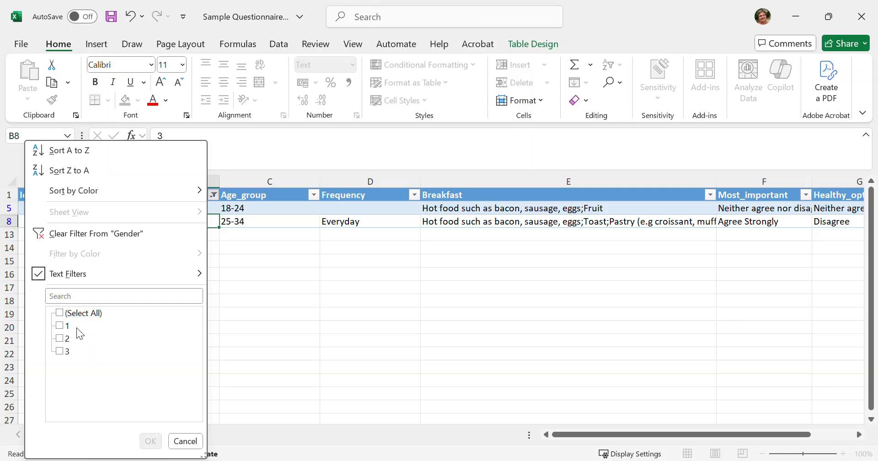
{"action": "left_click", "coordinate": [60, 313]}
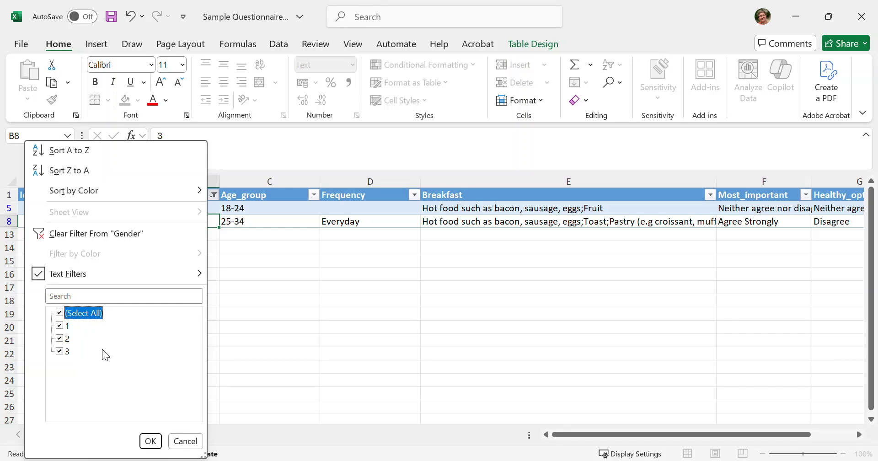
{"action": "left_click", "coordinate": [151, 441]}
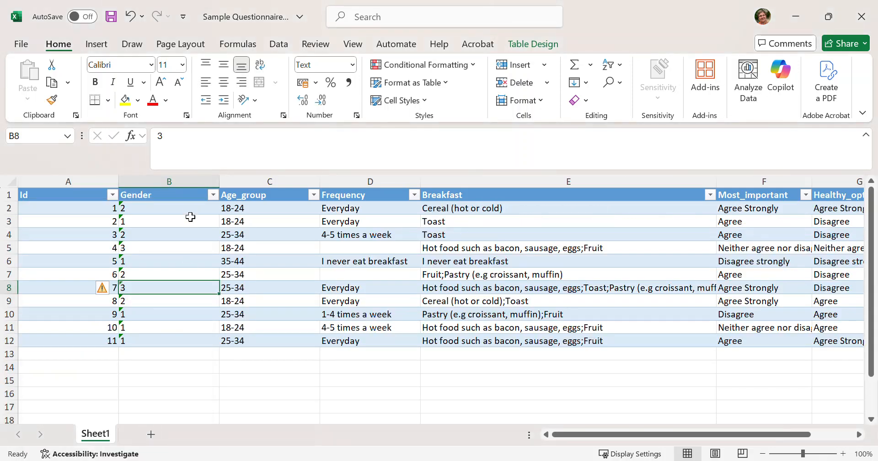
{"action": "left_click", "coordinate": [191, 380]}
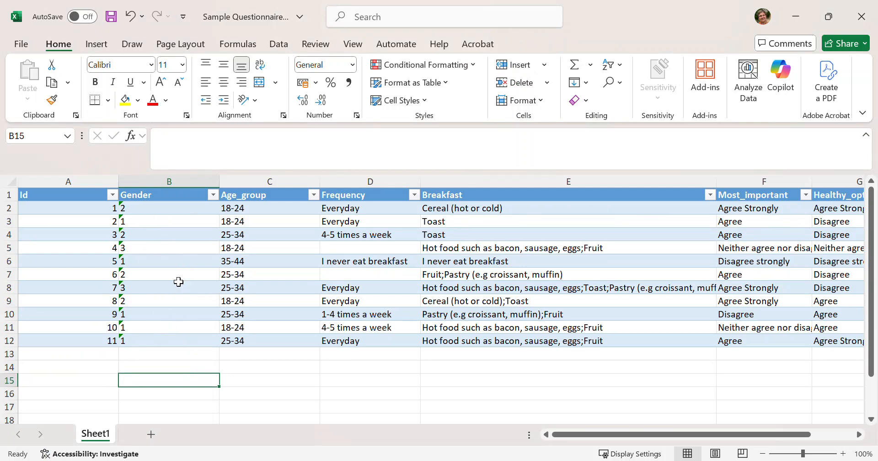
Filter the Age_group column to show only the 18-24 responses
{"action": "left_click", "coordinate": [315, 195]}
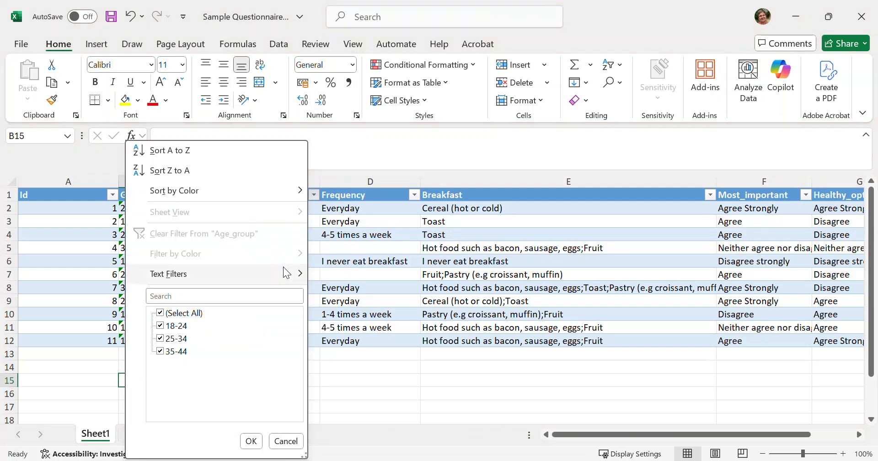
{"action": "left_click", "coordinate": [160, 313]}
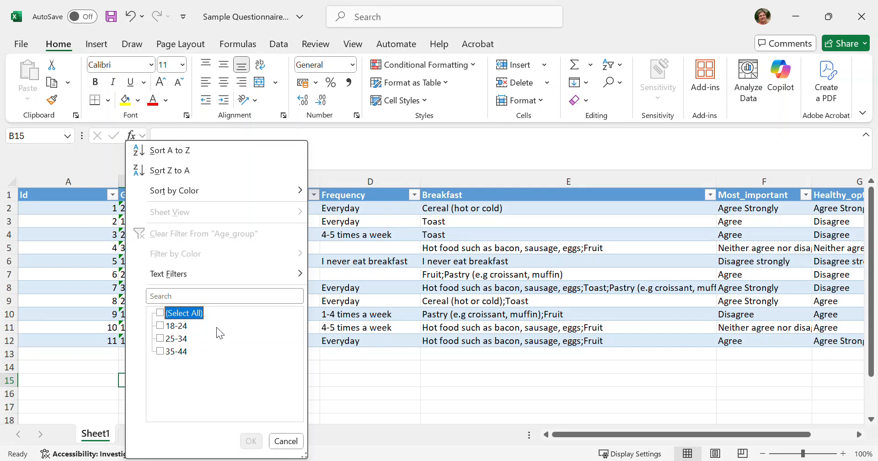
{"action": "left_click", "coordinate": [160, 338]}
{"action": "left_click", "coordinate": [160, 326]}
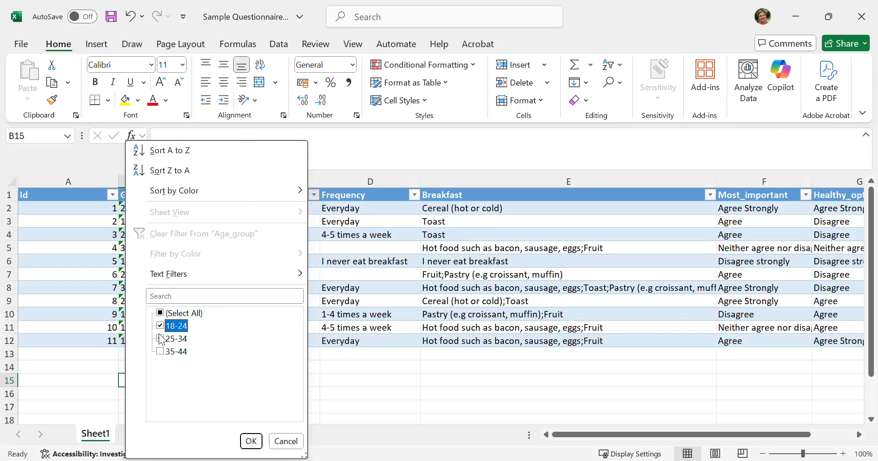
{"action": "left_click", "coordinate": [160, 338]}
{"action": "left_click", "coordinate": [251, 441]}
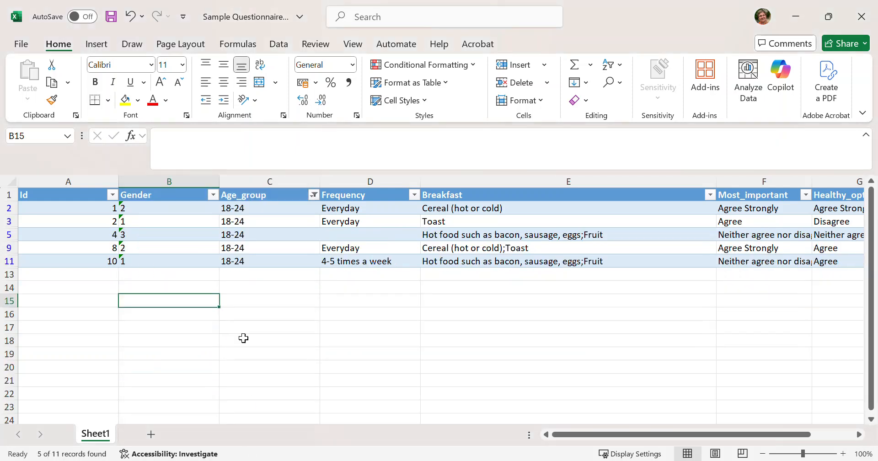
Recode all the filtered 18-24 entries in the Age_group column as 1, copying the first code to the remaining rows
{"action": "left_click", "coordinate": [276, 202]}
{"action": "type", "text": "1"}
{"action": "left_click", "coordinate": [289, 285]}
{"action": "left_click", "coordinate": [267, 209]}
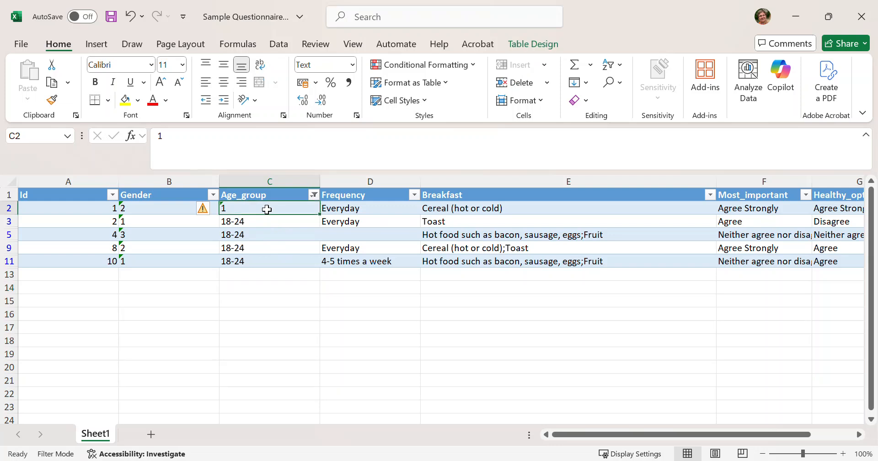
{"action": "key", "text": "ctrl+c"}
{"action": "left_click_drag", "start_coordinate": [269, 222], "coordinate": [277, 259]}
{"action": "key", "text": "ctrl+v"}
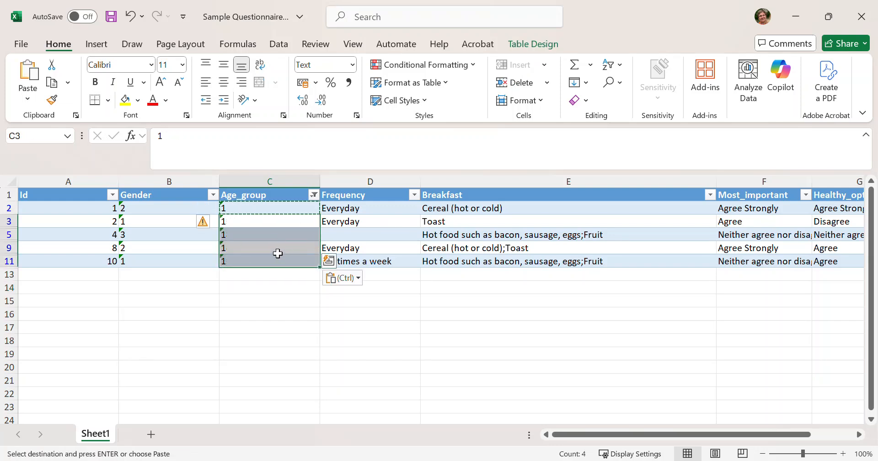
Change the Age_group filter to show only the 25-34 responses
{"action": "left_click", "coordinate": [314, 196]}
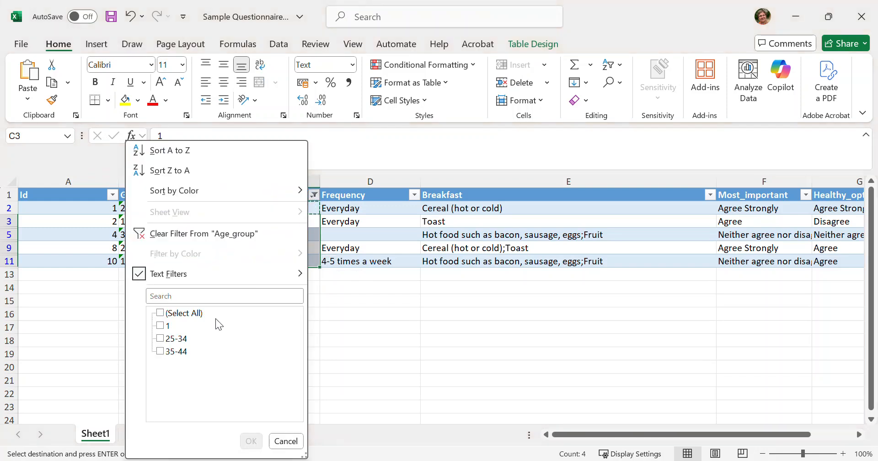
{"action": "left_click", "coordinate": [179, 342]}
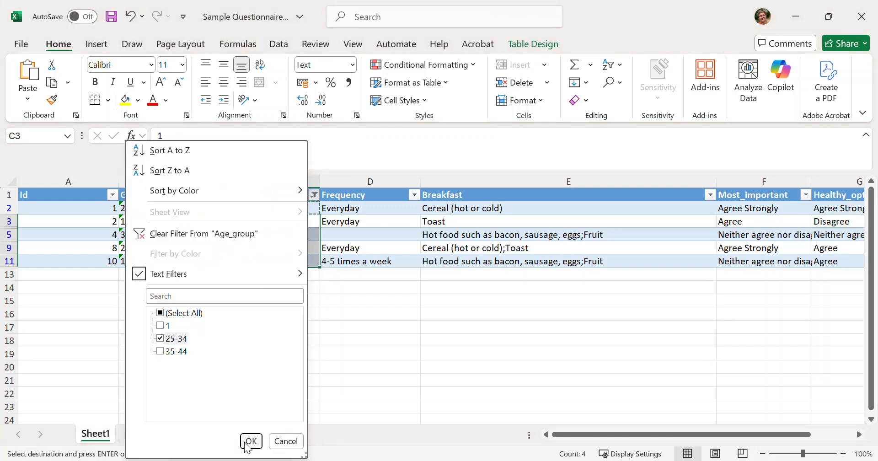
{"action": "left_click", "coordinate": [251, 441]}
Recode all the filtered 25-34 entries in the Age_group column as 2, copying the first code to the remaining rows
{"action": "left_click", "coordinate": [263, 213]}
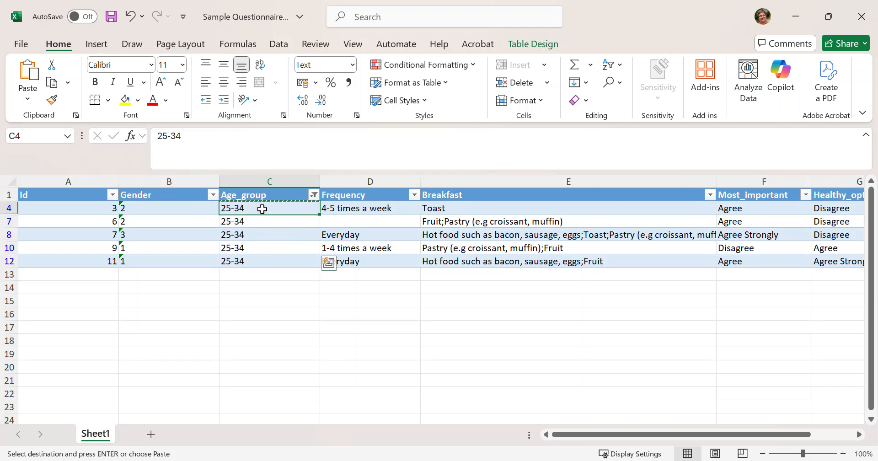
{"action": "type", "text": "2"}
{"action": "left_click", "coordinate": [310, 307]}
{"action": "left_click", "coordinate": [254, 205]}
{"action": "key", "text": "ctrl+c"}
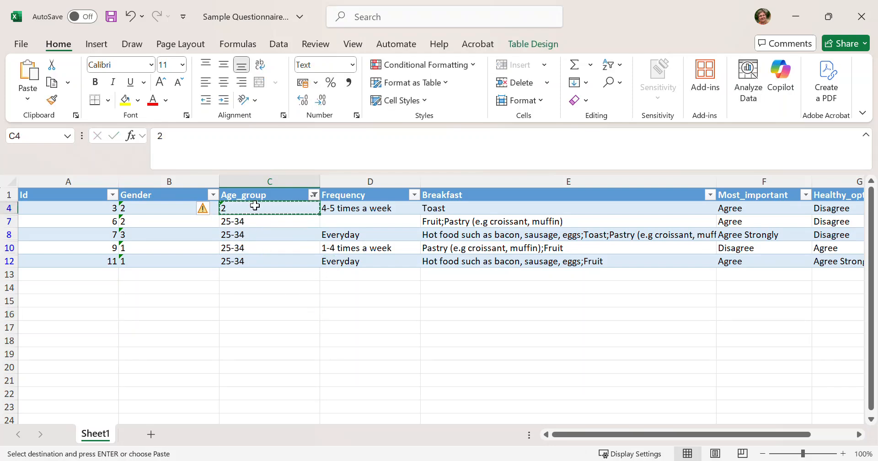
{"action": "left_click_drag", "start_coordinate": [262, 219], "coordinate": [270, 261]}
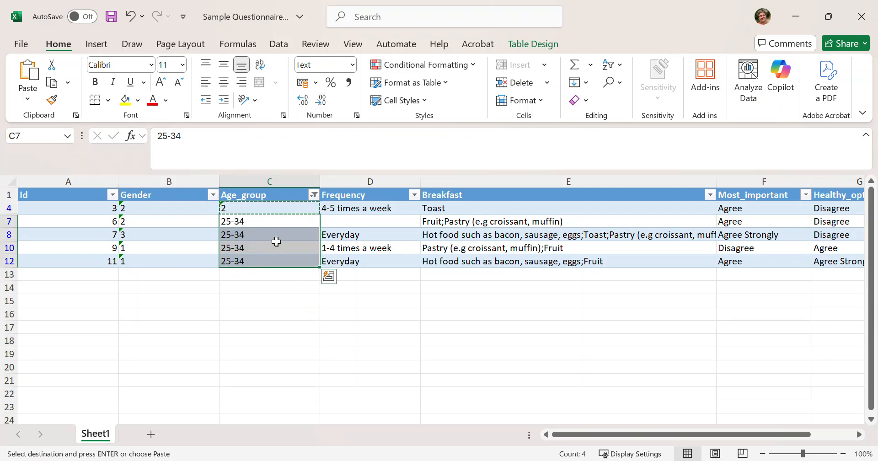
{"action": "key", "text": "ctrl+v"}
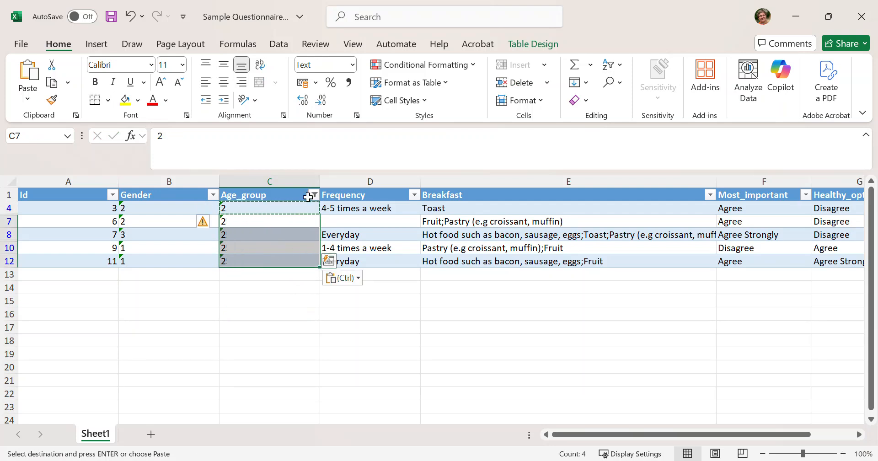
Filter the Age_group column to 35-44 and recode the entry as 3
{"action": "left_click", "coordinate": [314, 196]}
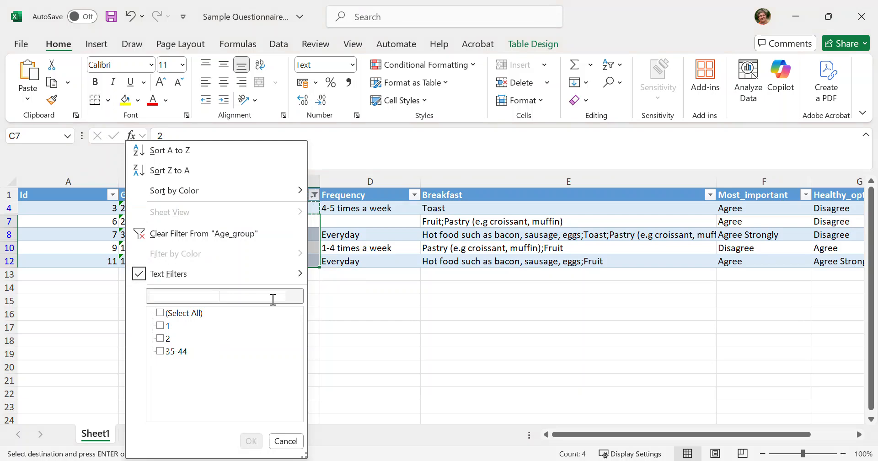
{"action": "left_click", "coordinate": [187, 352]}
{"action": "left_click", "coordinate": [251, 441]}
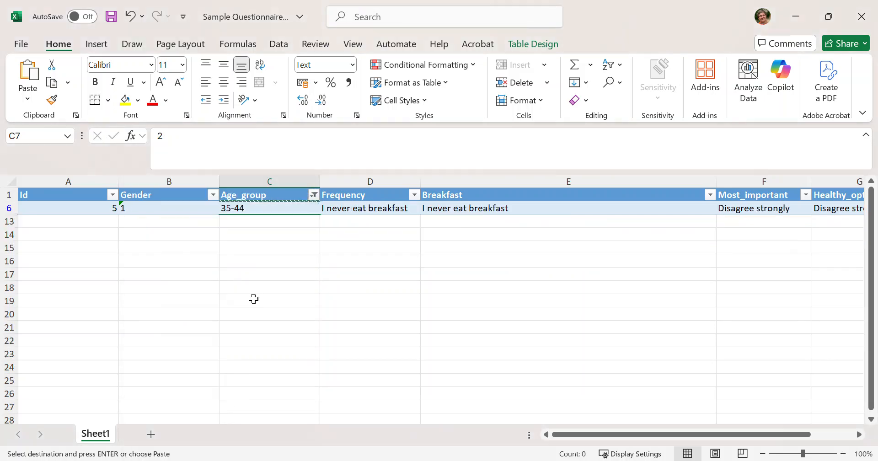
{"action": "type", "text": "3"}
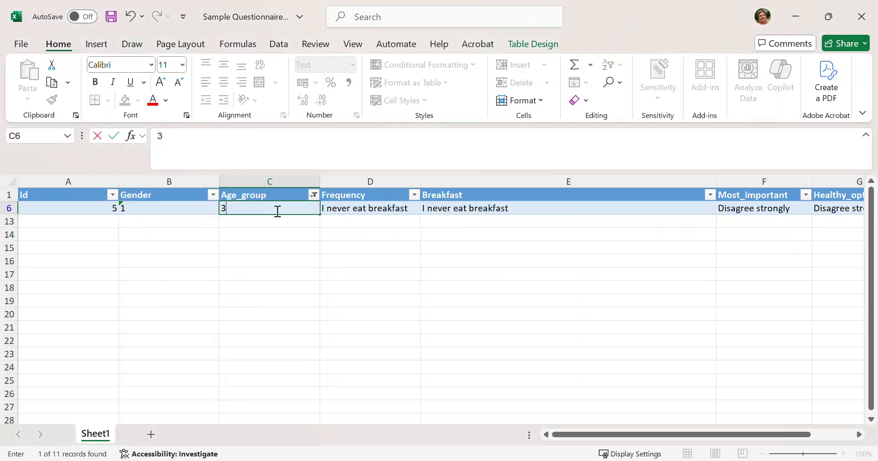
Enter 3 as the Age_group code for the filtered 35-44 response
{"action": "key", "text": "Return"}
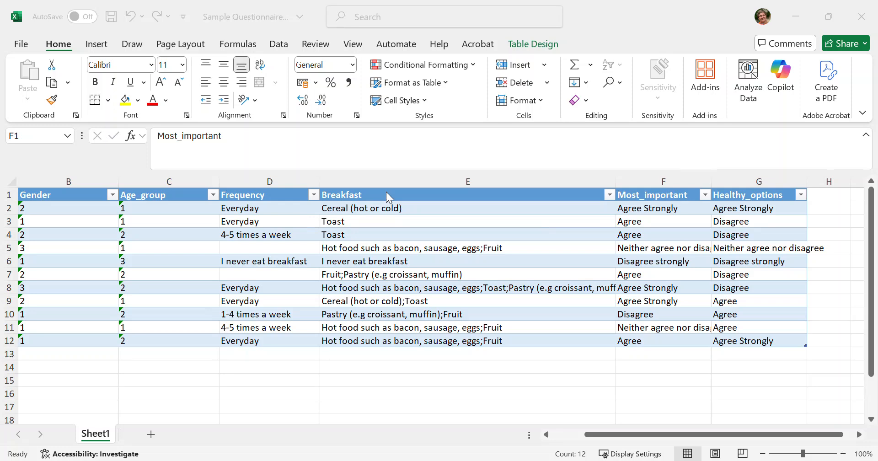
Insert two blank table columns between Breakfast and Most_important, and narrow both of them
{"action": "left_click", "coordinate": [668, 176]}
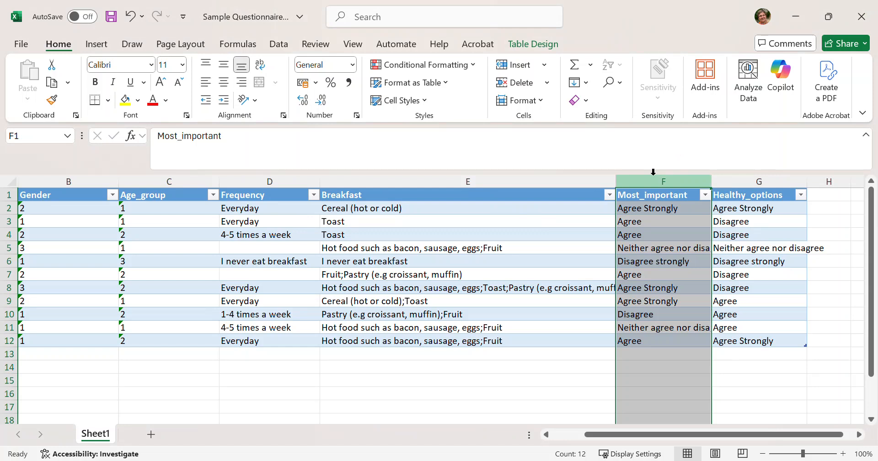
{"action": "right_click", "coordinate": [654, 176]}
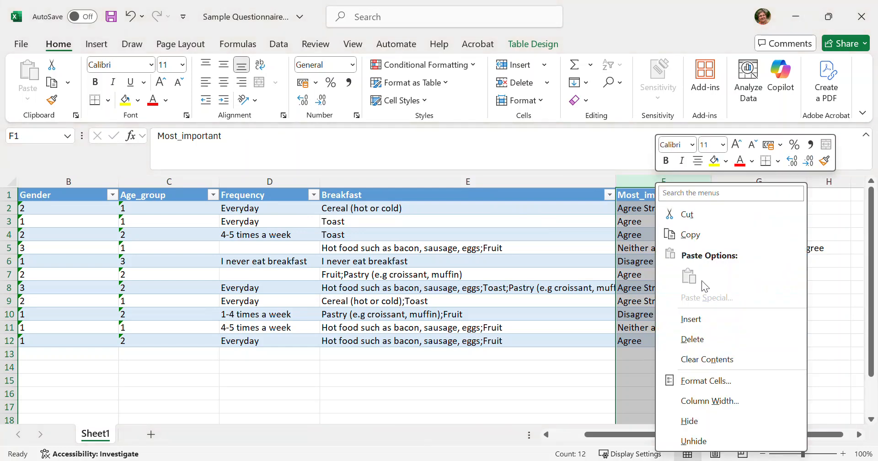
{"action": "left_click", "coordinate": [692, 319]}
{"action": "left_click_drag", "start_coordinate": [778, 434], "coordinate": [806, 434]}
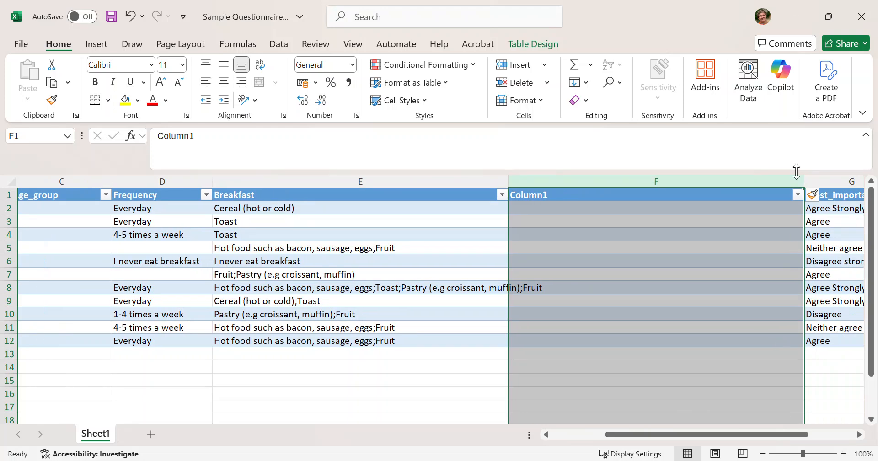
{"action": "left_click_drag", "start_coordinate": [805, 181], "coordinate": [580, 180]}
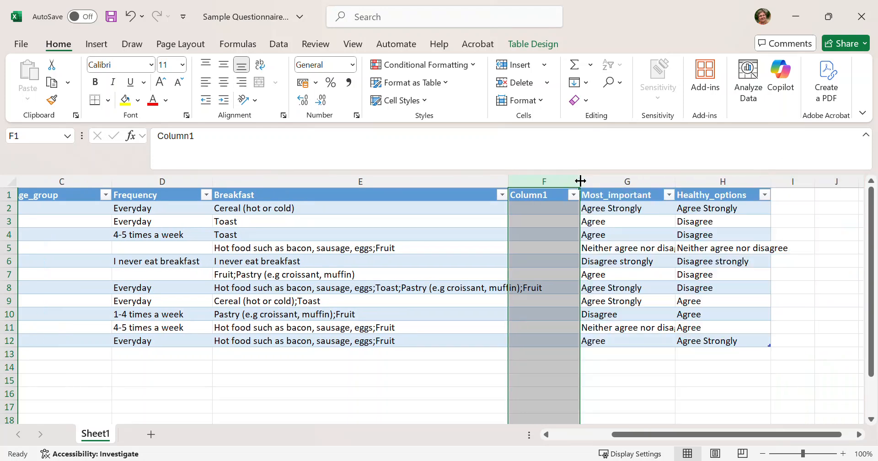
{"action": "right_click", "coordinate": [553, 183]}
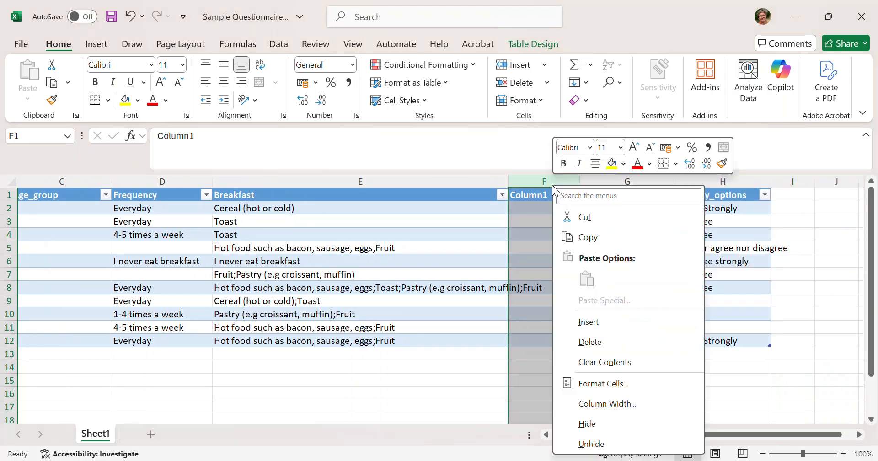
{"action": "left_click", "coordinate": [588, 322]}
{"action": "left_click_drag", "start_coordinate": [804, 180], "coordinate": [602, 181]}
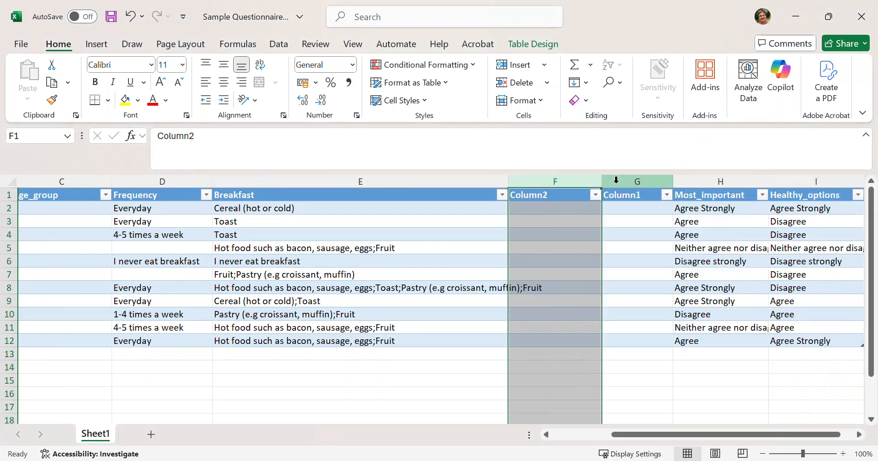
Insert a third blank column between the two new columns, before Column1
{"action": "left_click", "coordinate": [706, 180]}
{"action": "right_click", "coordinate": [708, 185]}
{"action": "left_click", "coordinate": [632, 182]}
{"action": "right_click", "coordinate": [633, 182]}
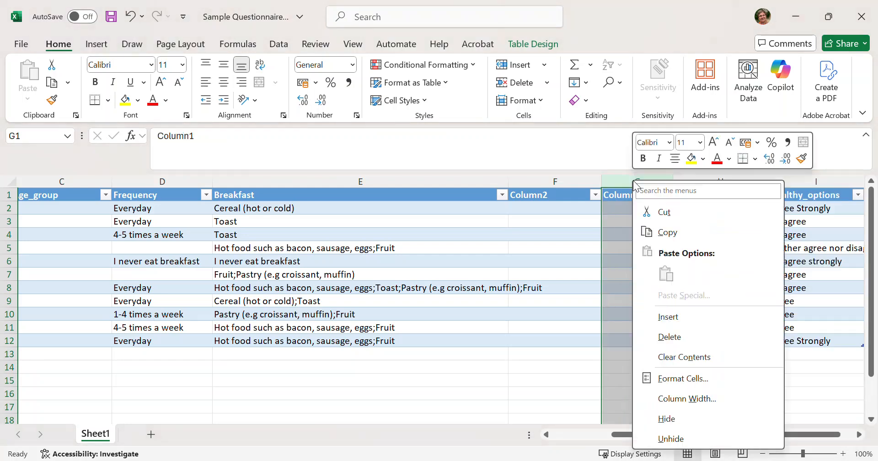
{"action": "left_click", "coordinate": [671, 316]}
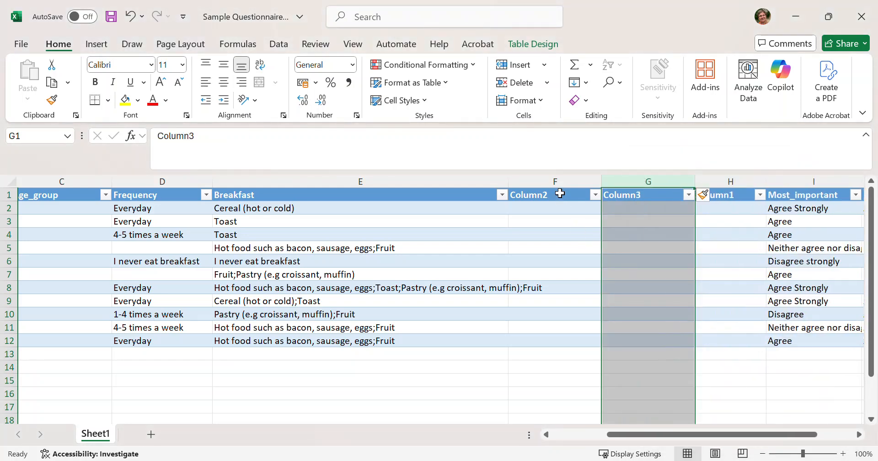
Rename the headers of the three new columns after Breakfast as Cereal, Toast and Hot_food
{"action": "left_click", "coordinate": [559, 191]}
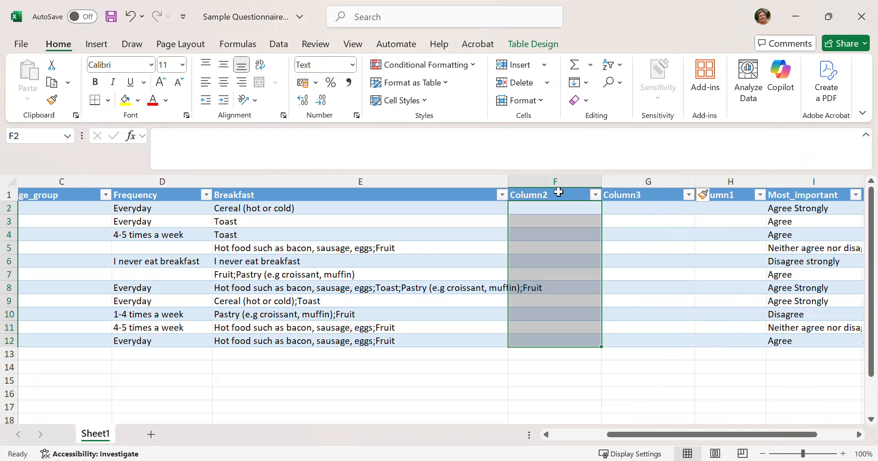
{"action": "type", "text": "C"}
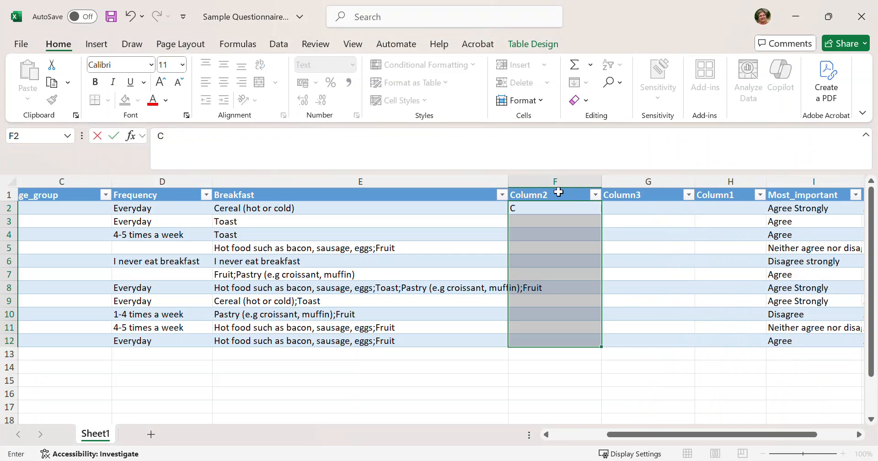
{"action": "key", "text": "Escape"}
{"action": "left_click", "coordinate": [555, 194]}
{"action": "type", "text": "Cereal"}
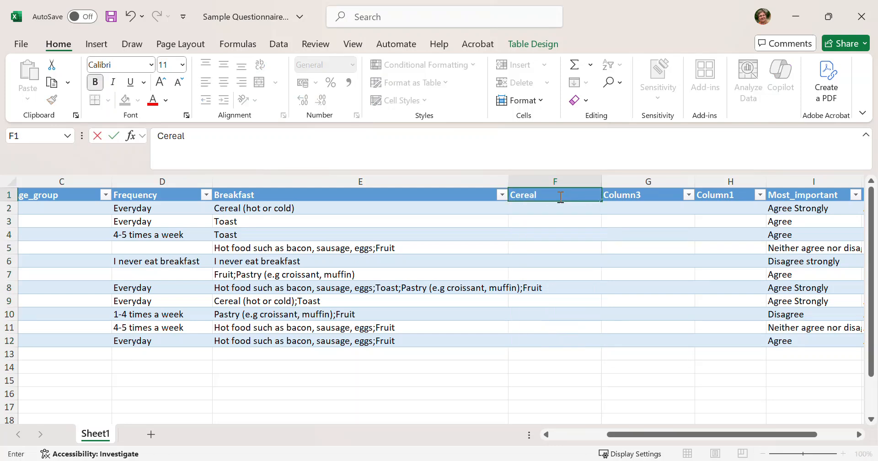
{"action": "left_click", "coordinate": [634, 196]}
{"action": "type", "text": "\\"}
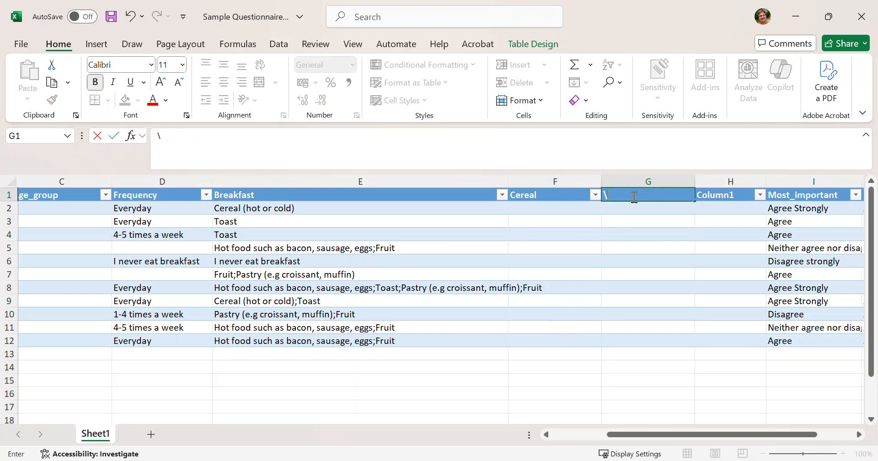
{"action": "type", "text": "oast"}
{"action": "left_click", "coordinate": [728, 198]}
{"action": "type", "text": "Hot_fo"}
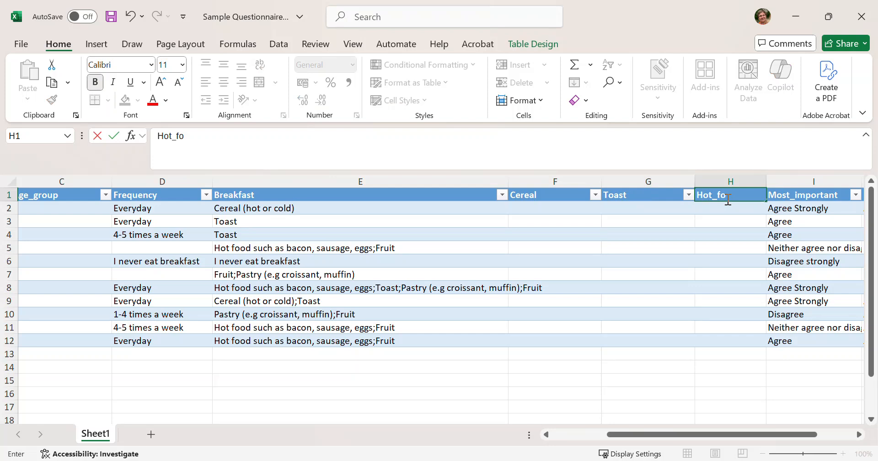
{"action": "type", "text": "od"}
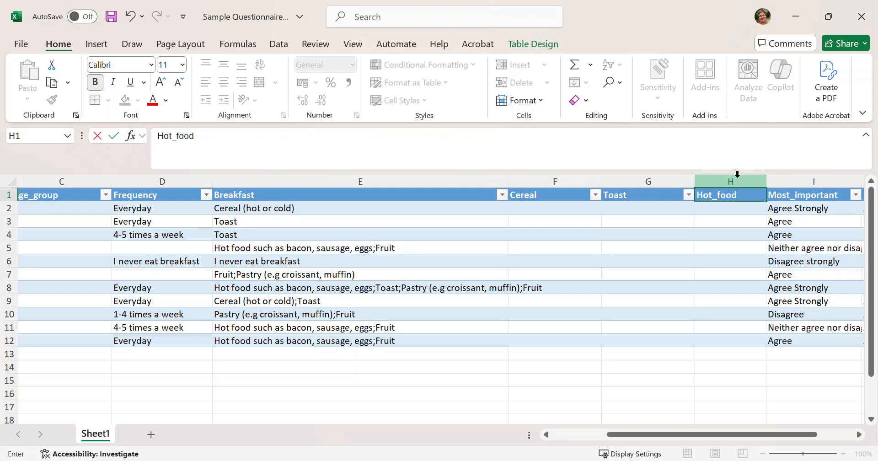
Insert a column before Hot_food and name its header Pastry
{"action": "right_click", "coordinate": [739, 180]}
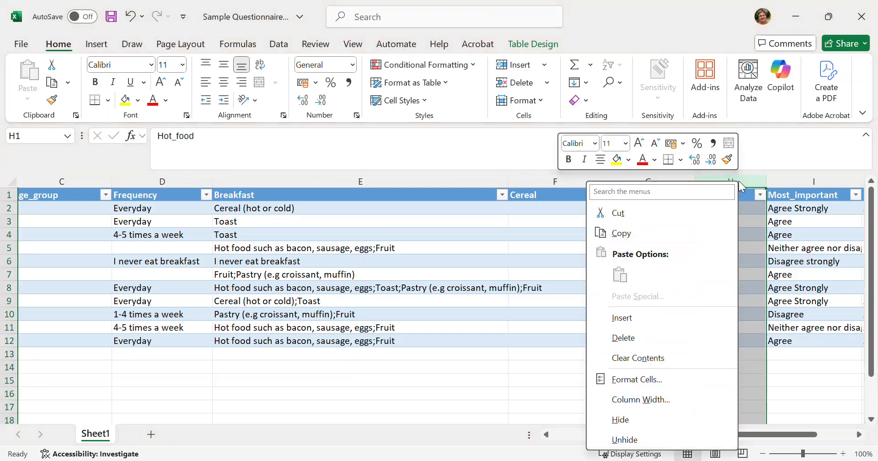
{"action": "left_click", "coordinate": [630, 318]}
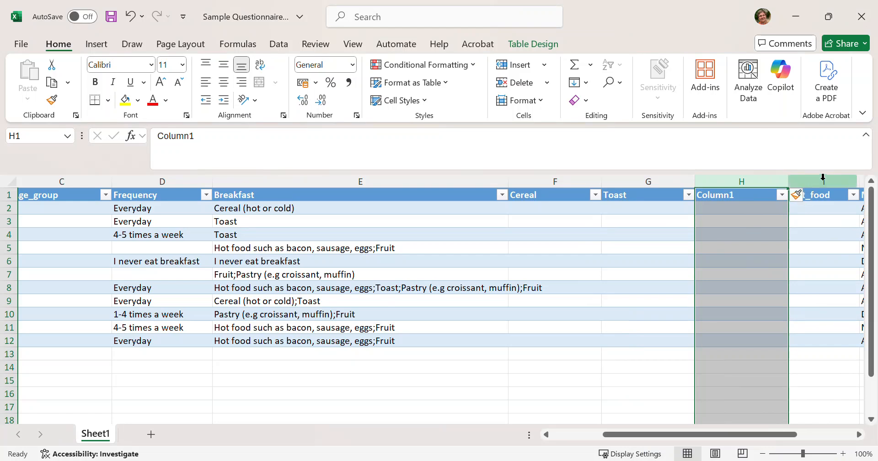
{"action": "left_click", "coordinate": [755, 196]}
{"action": "type", "text": "Pastry"}
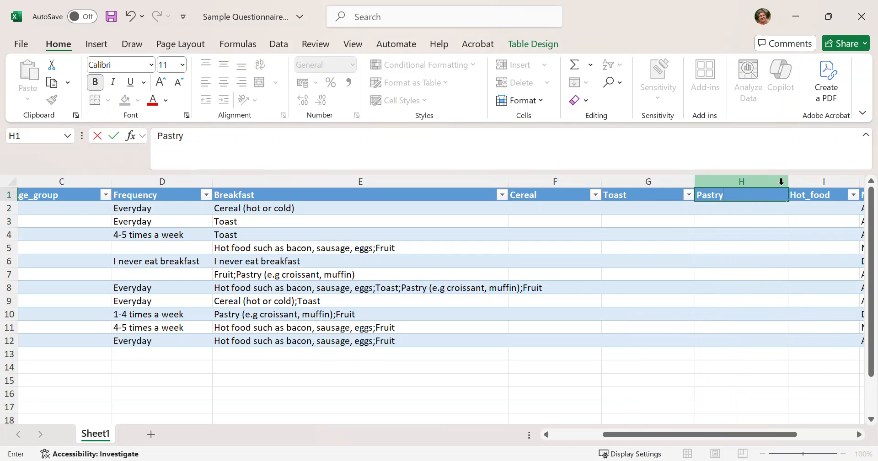
Insert another column between Pastry and Hot_food and name its header Fruit
{"action": "left_click", "coordinate": [810, 181]}
{"action": "right_click", "coordinate": [809, 181]}
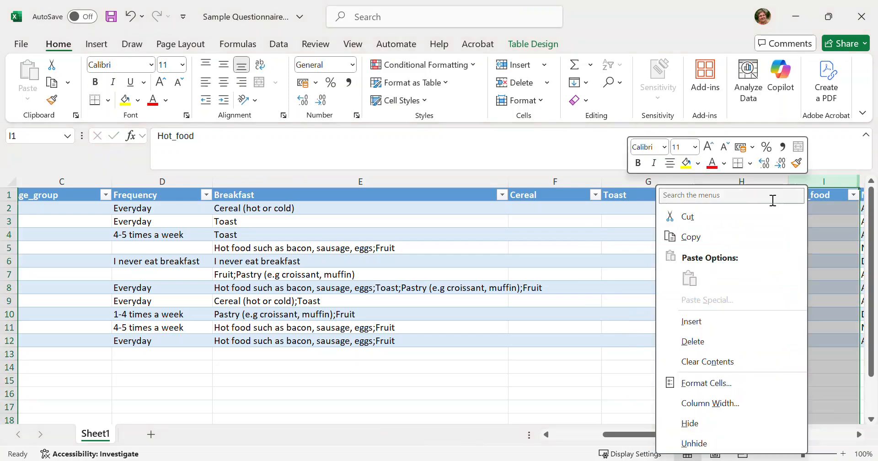
{"action": "left_click", "coordinate": [692, 321]}
{"action": "left_click", "coordinate": [817, 196]}
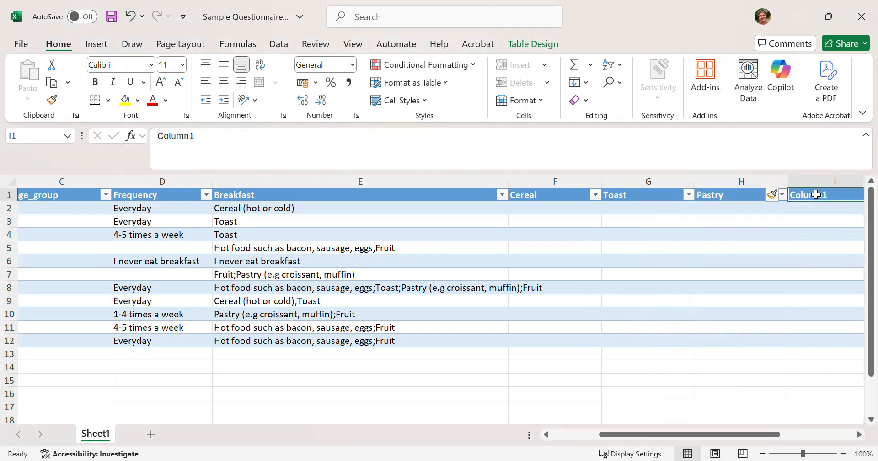
{"action": "type", "text": "Fruit"}
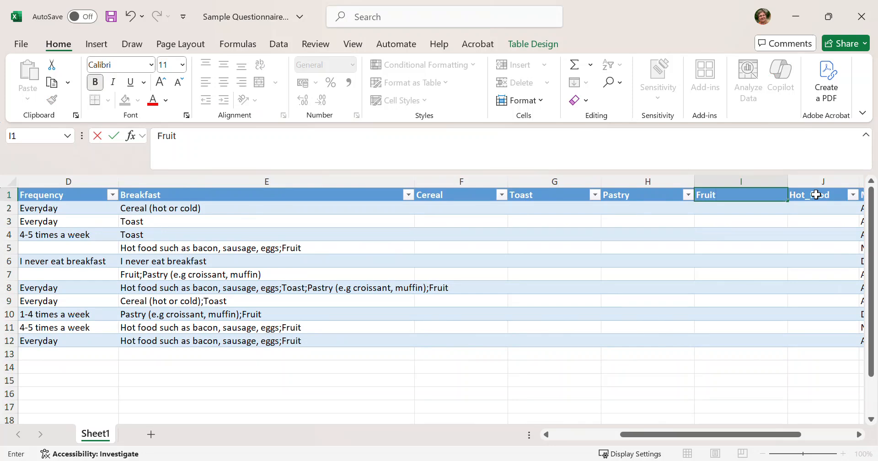
Insert a column between Fruit and Hot_food and name its header No_breakfast
{"action": "left_click_drag", "start_coordinate": [713, 430], "coordinate": [743, 430]}
{"action": "left_click", "coordinate": [706, 182]}
{"action": "right_click", "coordinate": [708, 184]}
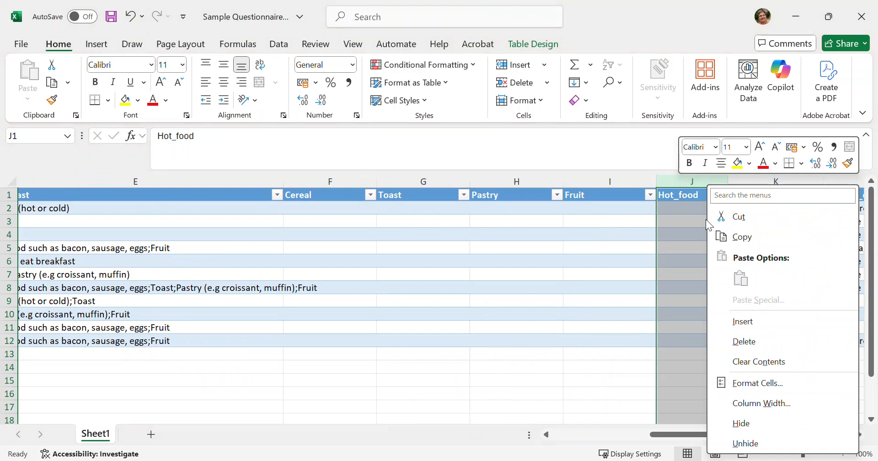
{"action": "left_click", "coordinate": [743, 320]}
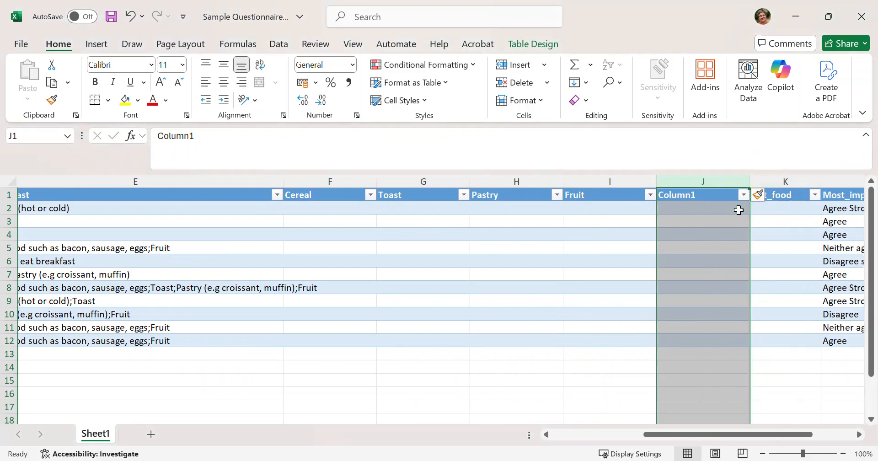
{"action": "left_click", "coordinate": [719, 199]}
{"action": "type", "text": "N"}
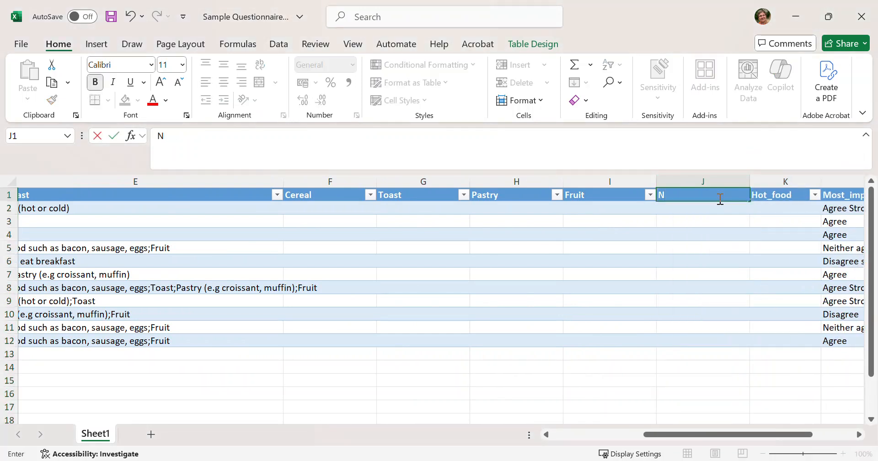
{"action": "type", "text": "o_brekfas"}
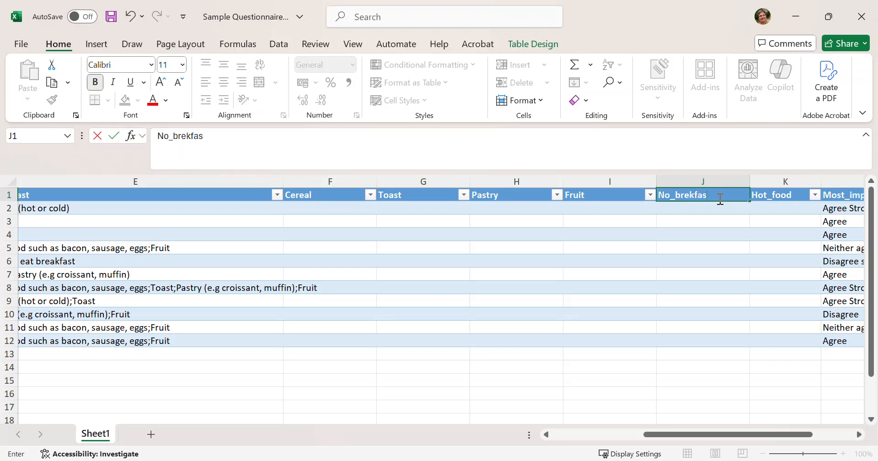
{"action": "key", "text": "BackSpace"}
{"action": "key", "text": "BackSpace"}
{"action": "key", "text": "BackSpace"}
{"action": "key", "text": "BackSpace"}
{"action": "key", "text": "BackSpace"}
{"action": "type", "text": "akfa"}
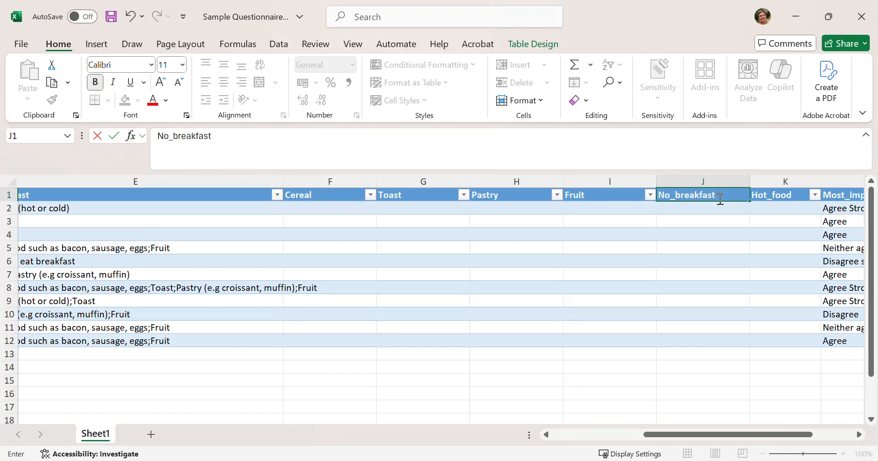
Narrow all six breakfast option columns from Cereal to Hot_food to the same width
{"action": "left_click", "coordinate": [350, 183]}
{"action": "left_click_drag", "start_coordinate": [350, 183], "coordinate": [776, 169]}
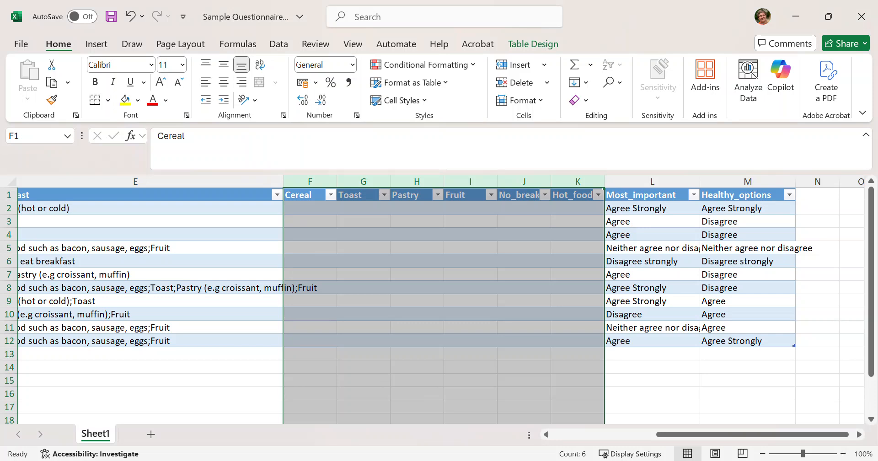
Enter 1 in the Cereal column for the first response, Cereal (hot or cold), in row 2
{"action": "left_click", "coordinate": [546, 434]}
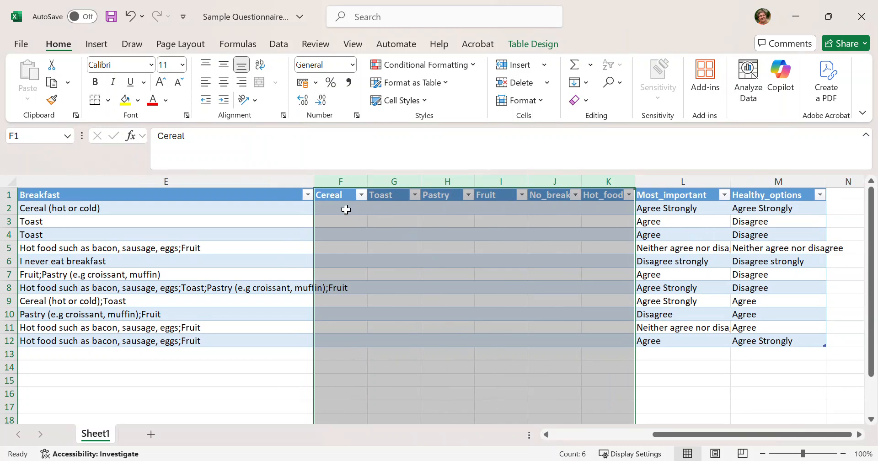
{"action": "left_click", "coordinate": [345, 209]}
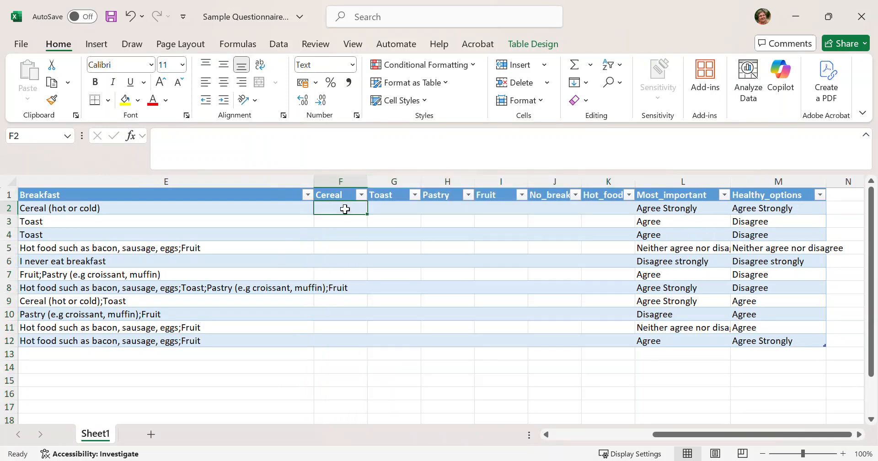
{"action": "type", "text": "1"}
{"action": "key", "text": "Return"}
{"action": "key", "text": "Tab"}
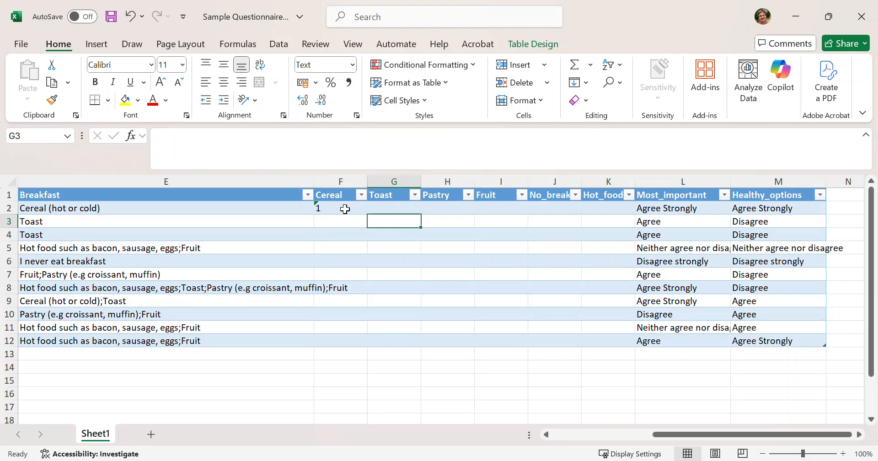
Enter 0 in the Cereal column for row 3 and copy it down through row 12
{"action": "key", "text": "Left"}
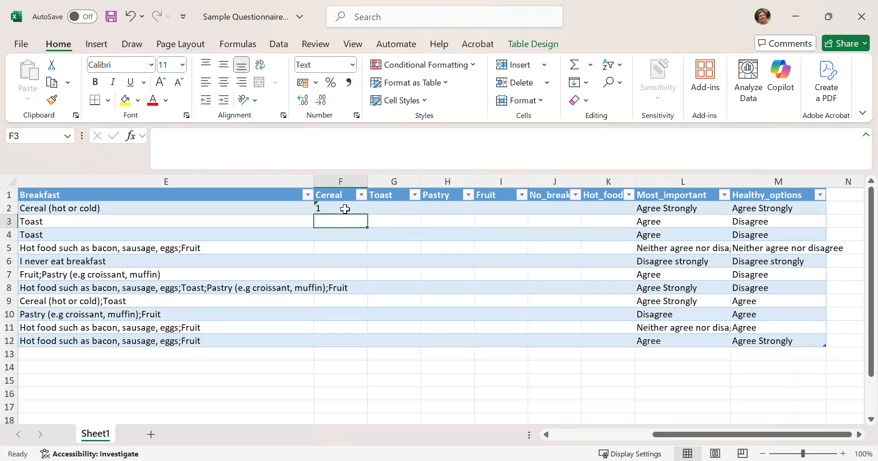
{"action": "type", "text": "0"}
{"action": "left_click", "coordinate": [343, 208]}
{"action": "left_click", "coordinate": [339, 226]}
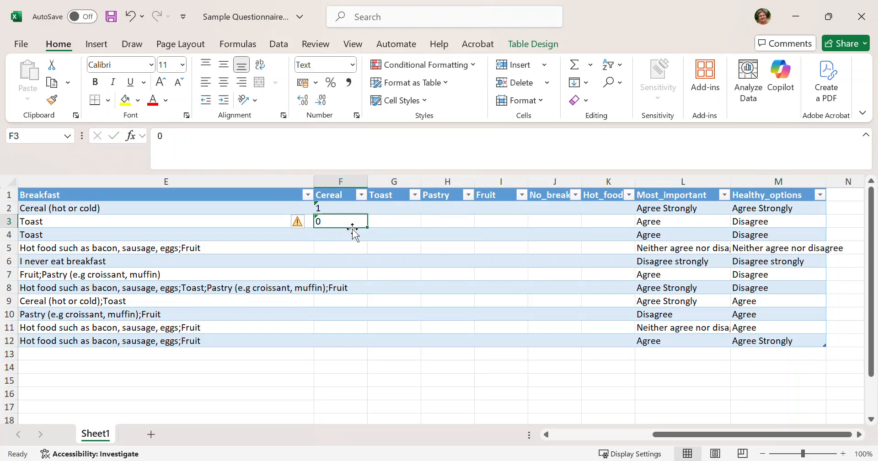
{"action": "key", "text": "ctrl+c"}
{"action": "left_click_drag", "start_coordinate": [349, 237], "coordinate": [346, 340]}
{"action": "key", "text": "ctrl+v"}
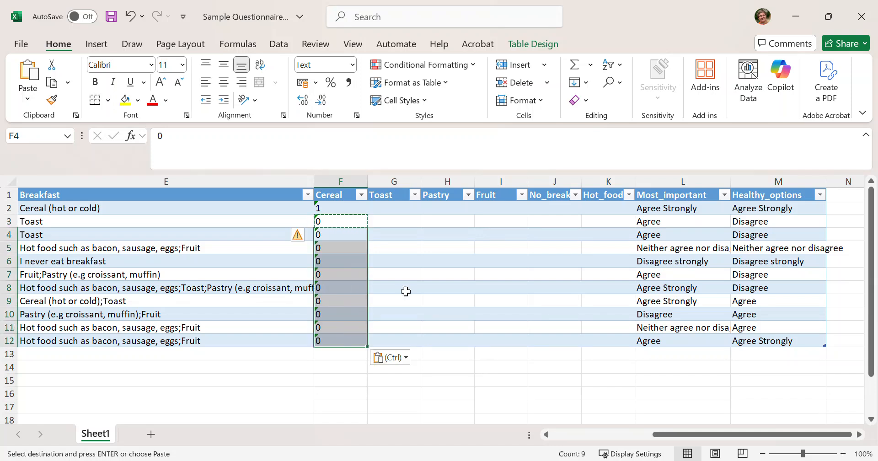
Enter 1 in the Toast column for the two Toast-only responses in rows 3 and 4
{"action": "left_click", "coordinate": [386, 222]}
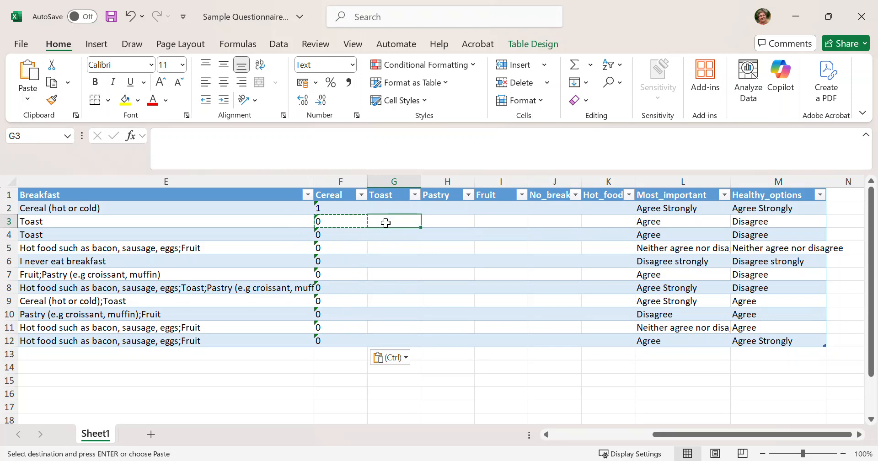
{"action": "type", "text": "1"}
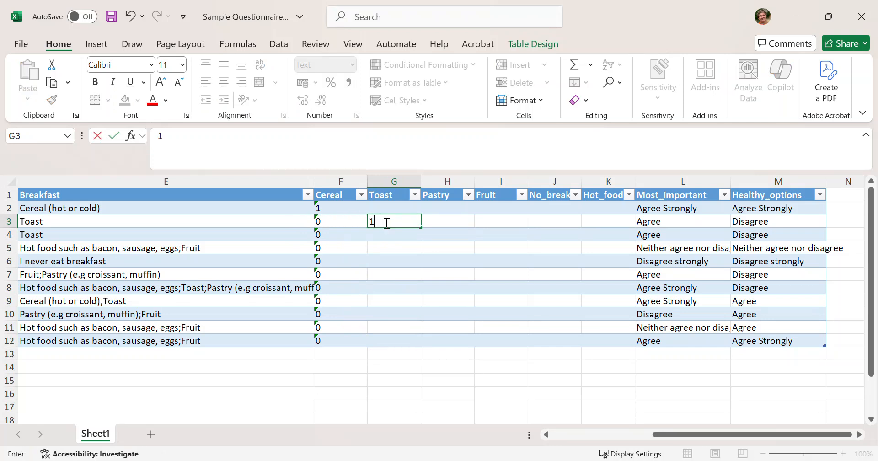
{"action": "key", "text": "Return"}
{"action": "type", "text": "1"}
{"action": "key", "text": "Tab"}
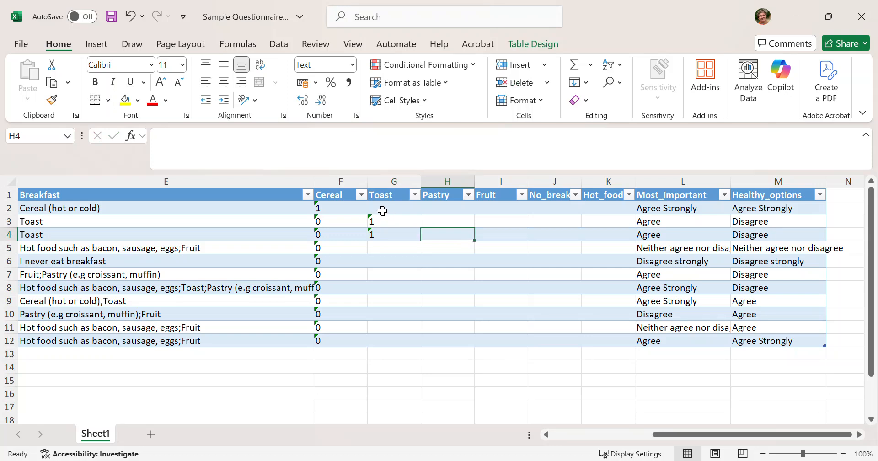
Enter 0 in the Toast column for row 2 and copy it down through row 12
{"action": "left_click_drag", "start_coordinate": [381, 209], "coordinate": [585, 340]}
{"action": "left_click", "coordinate": [397, 206]}
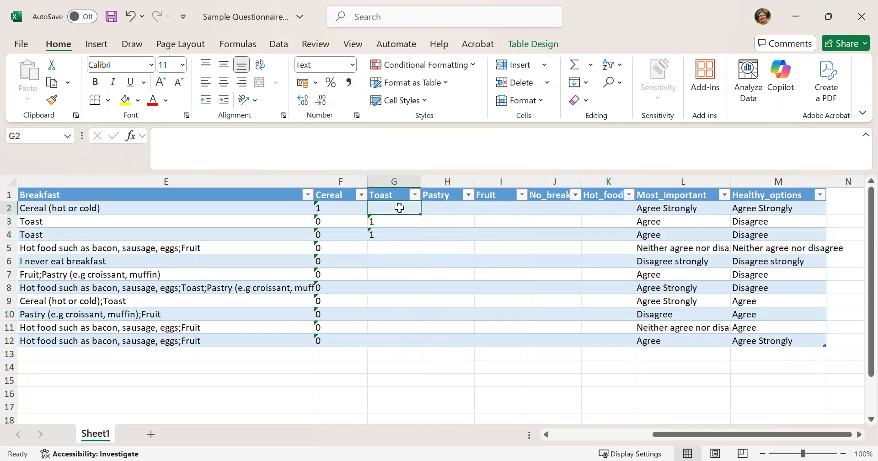
{"action": "type", "text": "0"}
{"action": "key", "text": "Tab"}
{"action": "left_click", "coordinate": [406, 210]}
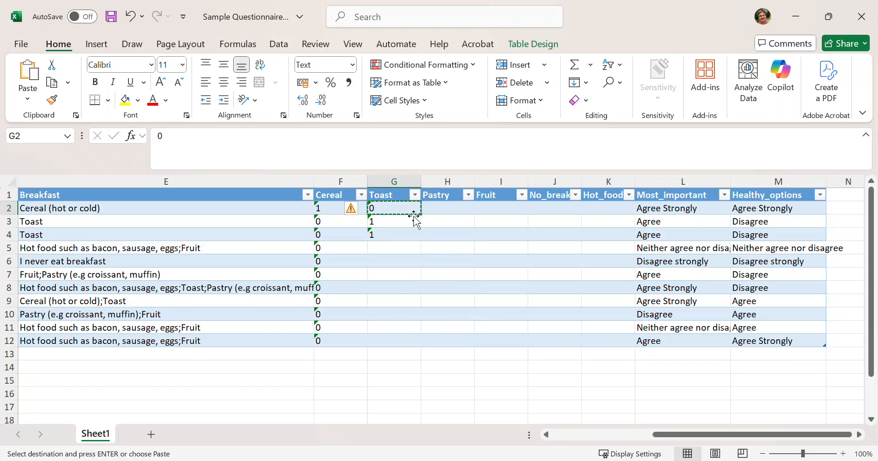
{"action": "left_click_drag", "start_coordinate": [407, 221], "coordinate": [417, 343]}
{"action": "key", "text": "ctrl+v"}
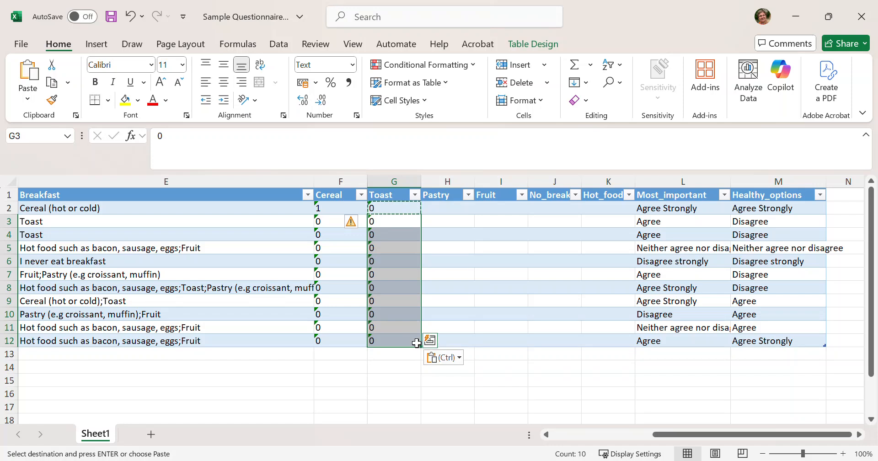
Copy the Toast column's zeros in rows 2 to 12 into the Pastry, Fruit, No_breakfast and Hot_food columns
{"action": "left_click_drag", "start_coordinate": [402, 208], "coordinate": [418, 343]}
{"action": "key", "text": "ctrl+c"}
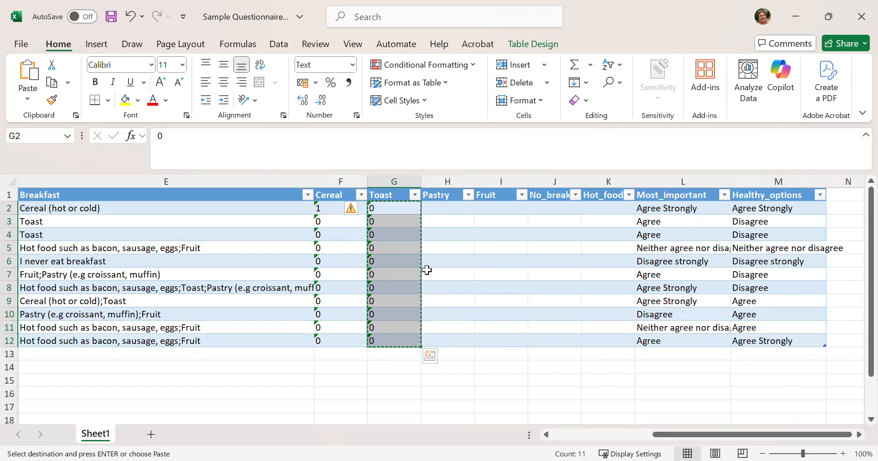
{"action": "left_click_drag", "start_coordinate": [420, 268], "coordinate": [503, 240]}
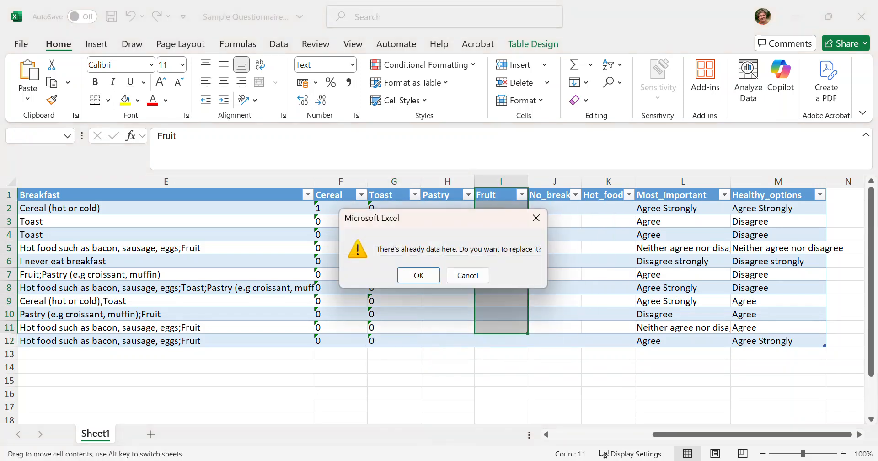
{"action": "key", "text": "Return"}
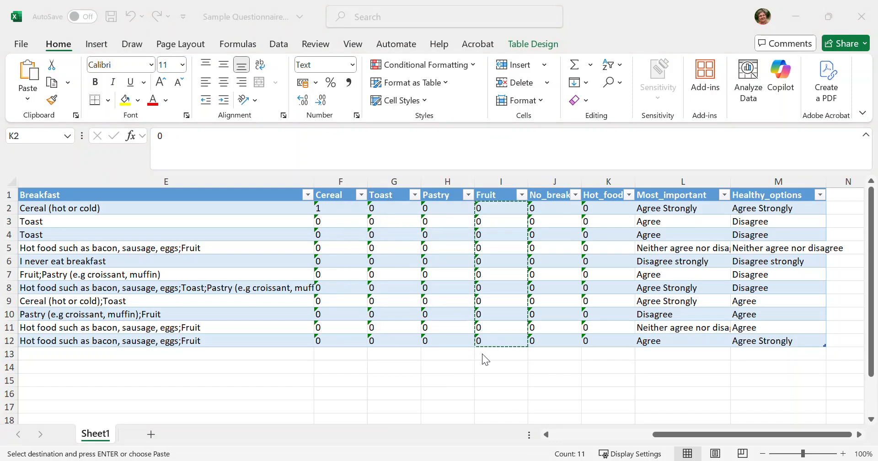
{"action": "key", "text": "ctrl+v"}
Enter 1 in the Toast column for every response that includes Toast, in rows 3, 4, 8 and 9
{"action": "left_click", "coordinate": [388, 224]}
{"action": "type", "text": "1"}
{"action": "key", "text": "Return"}
{"action": "type", "text": "1"}
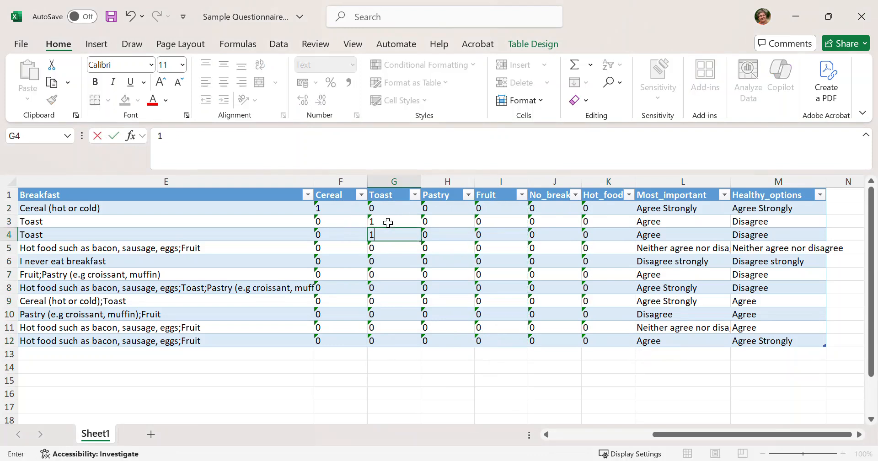
{"action": "key", "text": "Return"}
{"action": "key", "text": "Return"}
{"action": "key", "text": "Return"}
{"action": "key", "text": "Return"}
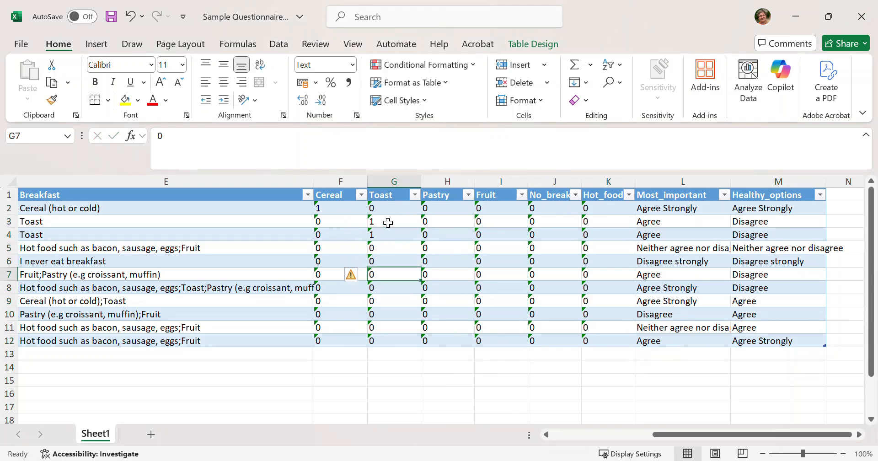
{"action": "type", "text": "1"}
{"action": "key", "text": "Return"}
{"action": "type", "text": "1"}
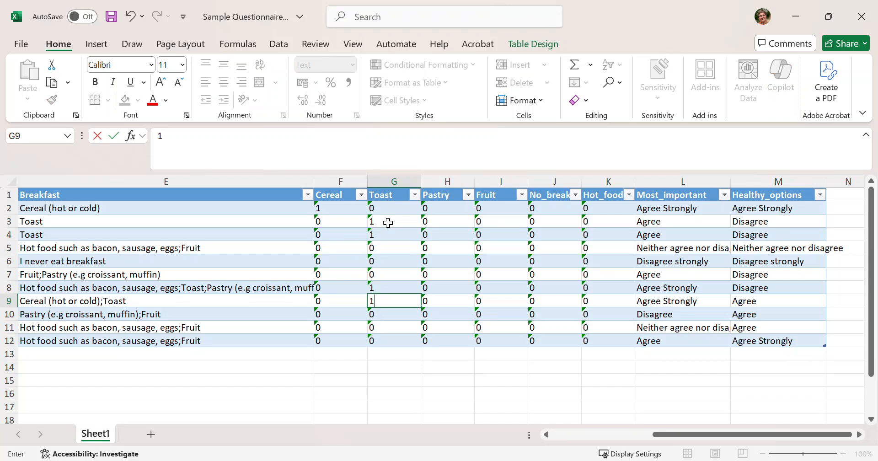
Examine the blank Frequency cells in rows 5 and 7
{"action": "left_click_drag", "start_coordinate": [659, 435], "coordinate": [555, 434]}
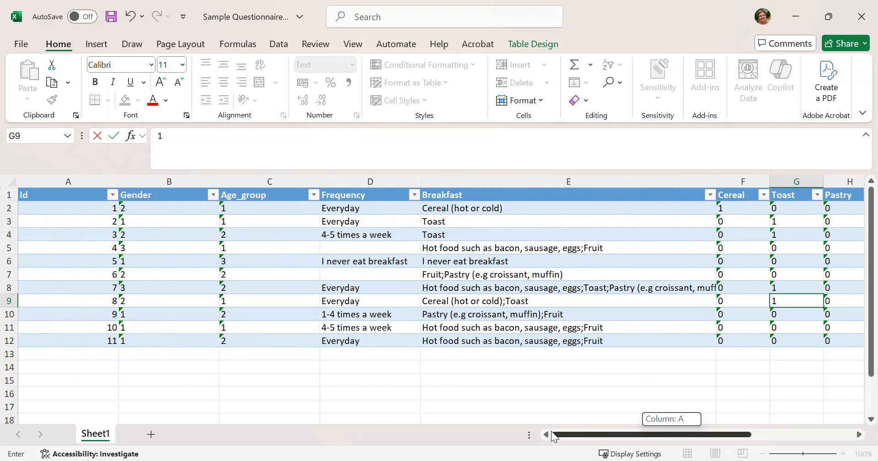
{"action": "left_click", "coordinate": [351, 249]}
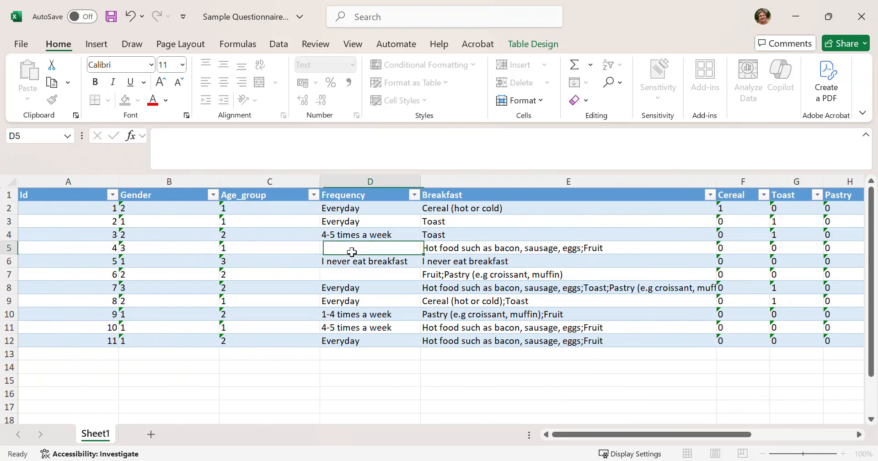
{"action": "left_click", "coordinate": [355, 279]}
{"action": "left_click", "coordinate": [349, 251]}
{"action": "left_click", "coordinate": [356, 275]}
{"action": "left_click", "coordinate": [351, 248]}
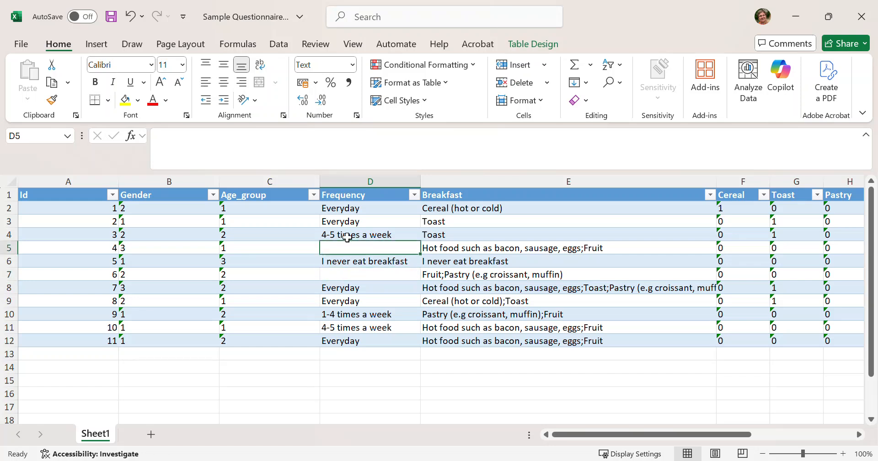
Filter the Frequency column to 1-4 times a week and replace that answer with the code 2
{"action": "left_click", "coordinate": [414, 195]}
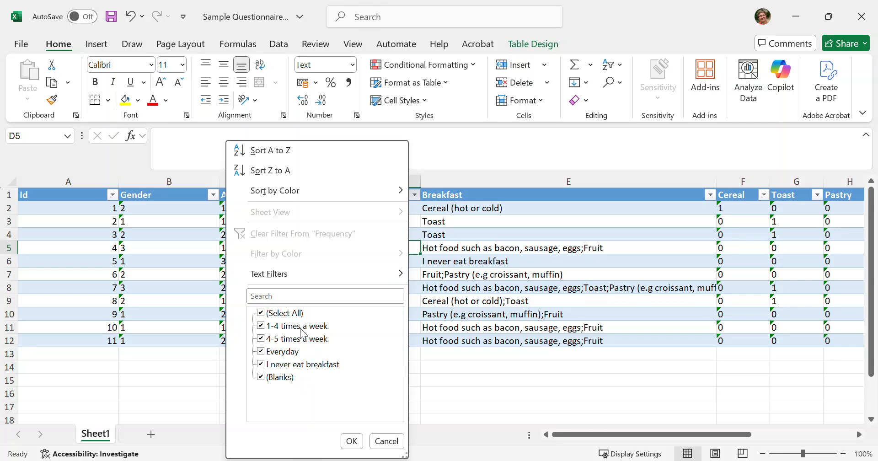
{"action": "left_click", "coordinate": [261, 313]}
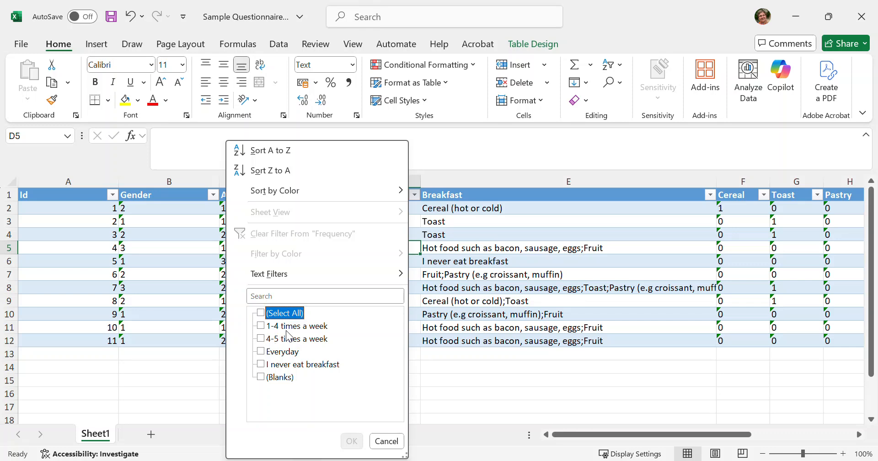
{"action": "left_click", "coordinate": [261, 326]}
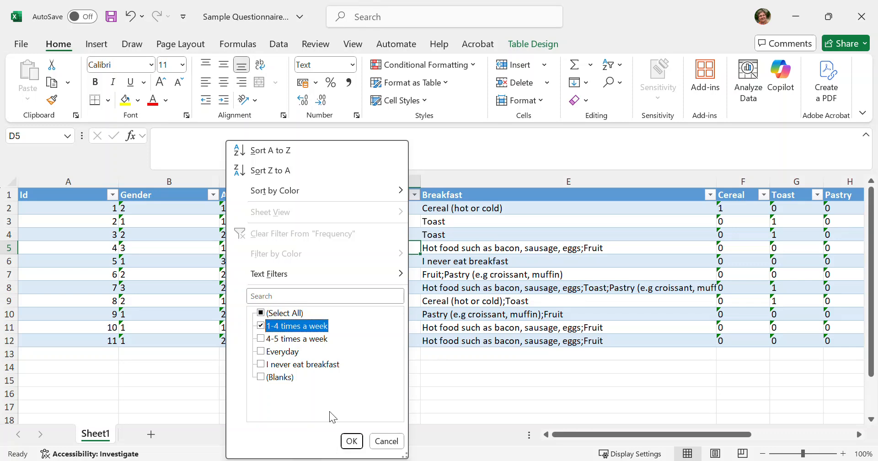
{"action": "left_click", "coordinate": [352, 441]}
{"action": "left_click", "coordinate": [359, 209]}
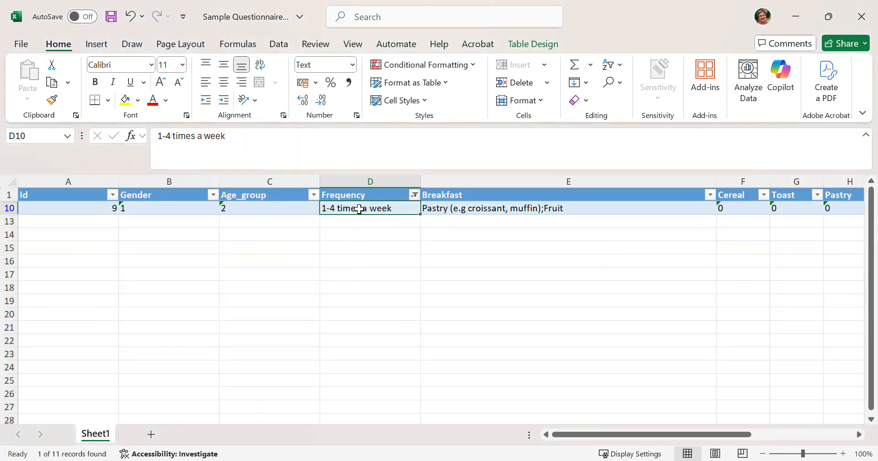
{"action": "type", "text": "1"}
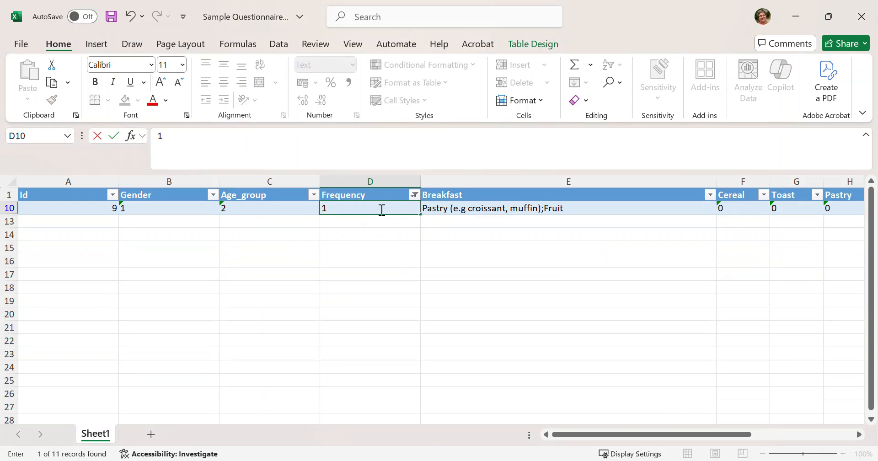
{"action": "key", "text": "BackSpace"}
{"action": "type", "text": "2"}
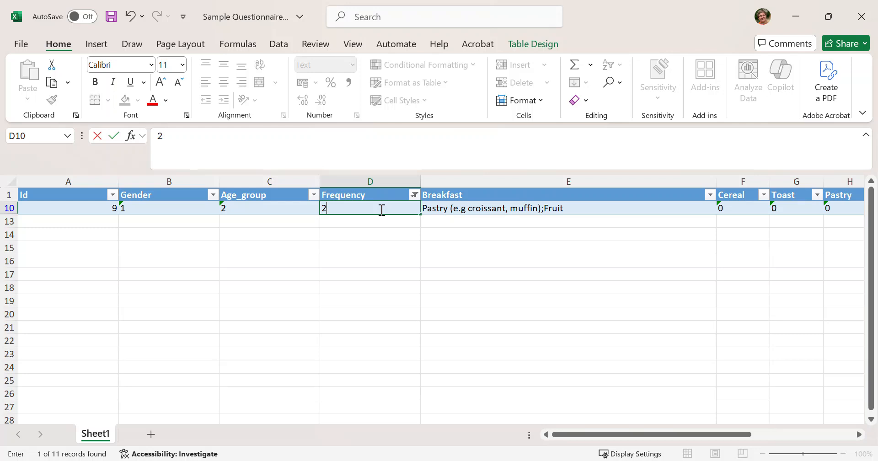
Filter the Frequency column to Everyday and replace all of those answers with the code 1
{"action": "left_click", "coordinate": [415, 197]}
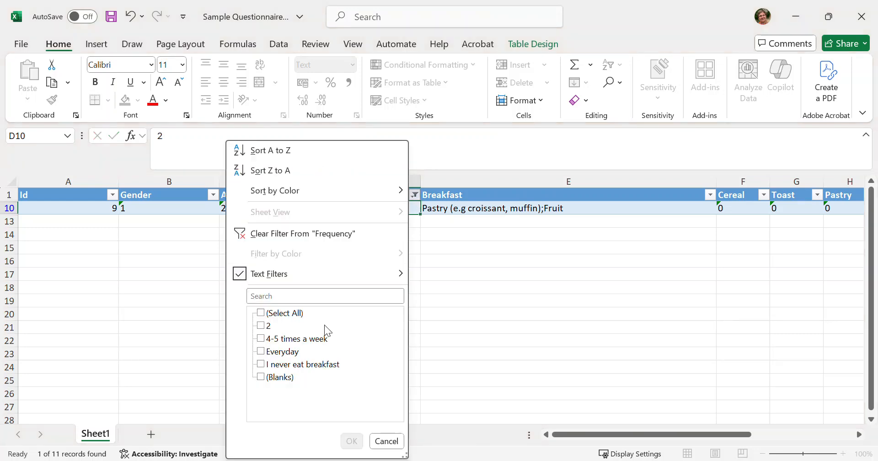
{"action": "left_click", "coordinate": [292, 354]}
{"action": "left_click", "coordinate": [351, 441]}
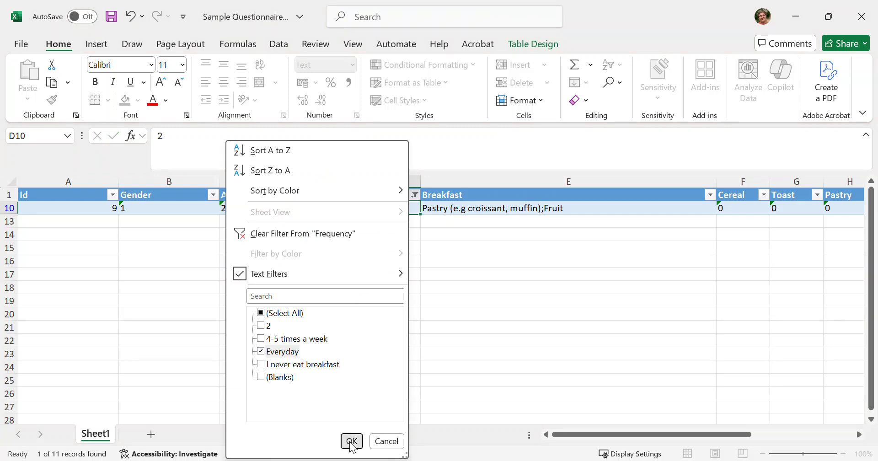
{"action": "left_click", "coordinate": [376, 210]}
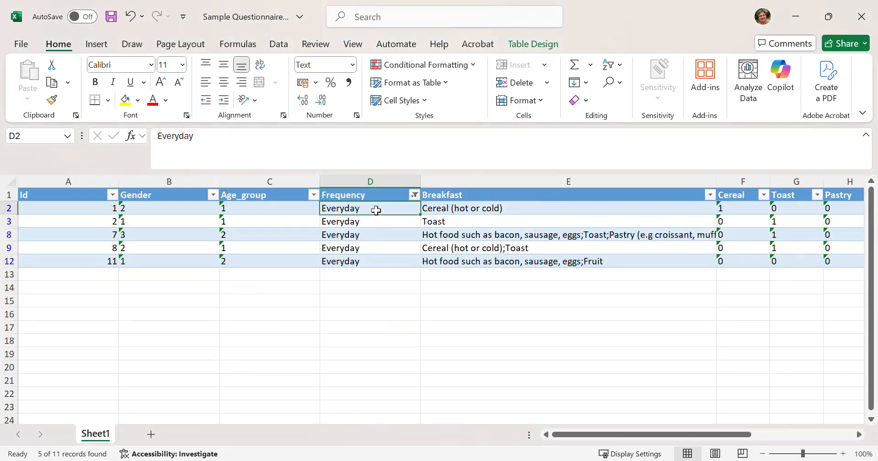
{"action": "type", "text": "1"}
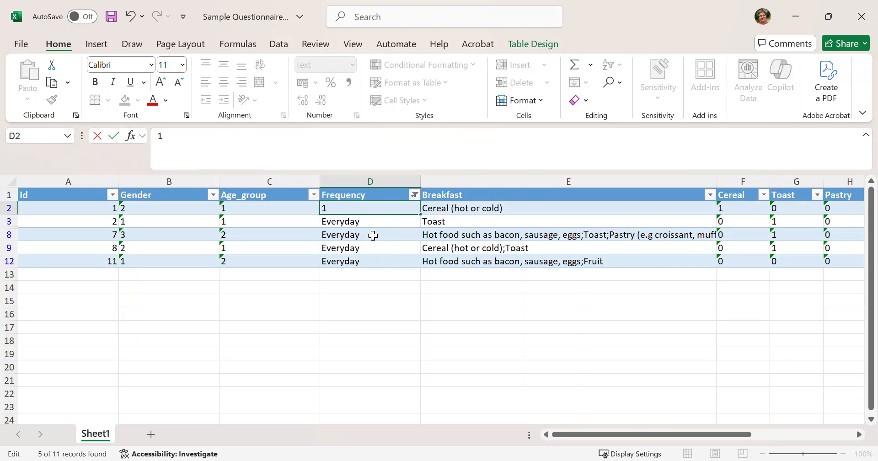
{"action": "key", "text": "Return"}
{"action": "left_click", "coordinate": [375, 209]}
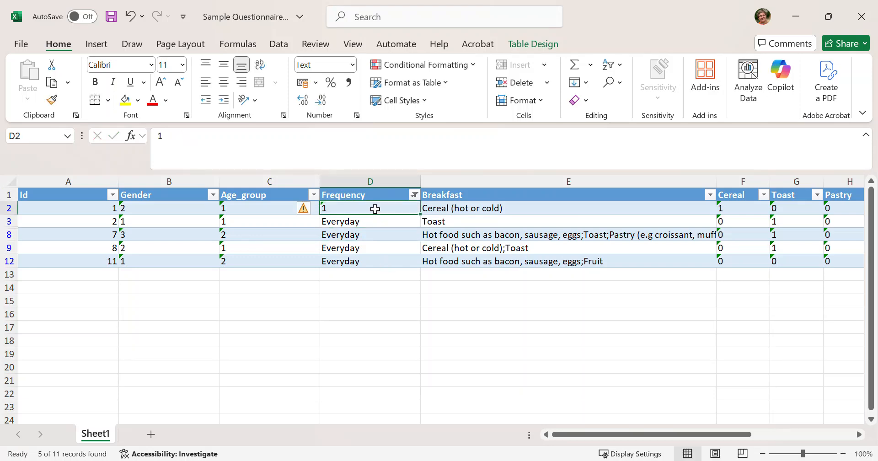
{"action": "key", "text": "ctrl+c"}
{"action": "left_click_drag", "start_coordinate": [372, 222], "coordinate": [368, 259]}
{"action": "key", "text": "ctrl+v"}
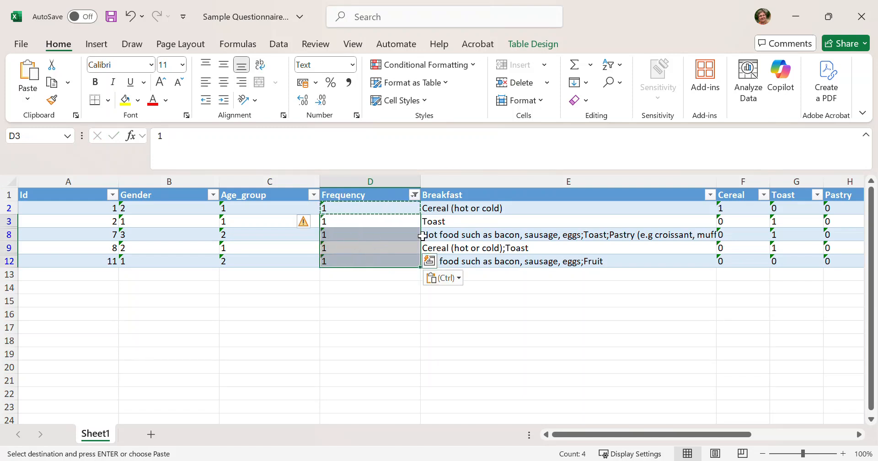
Filter the Frequency column to blanks and enter the missing-value code -9 in both rows
{"action": "left_click", "coordinate": [414, 195]}
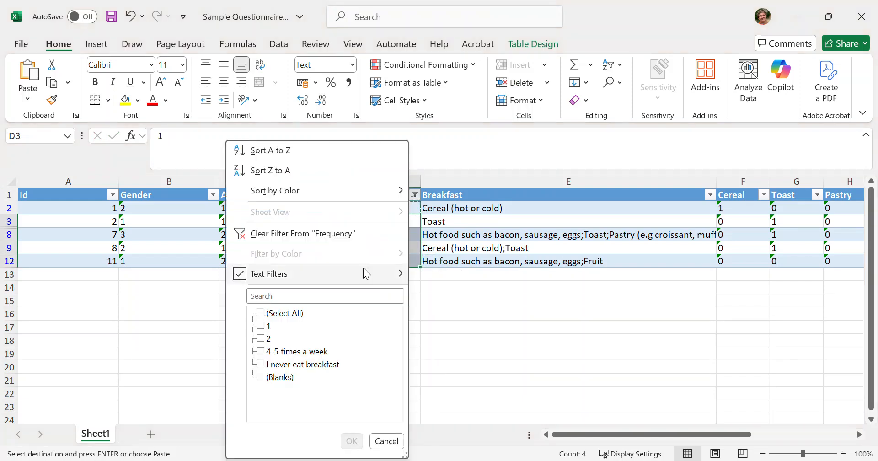
{"action": "left_click", "coordinate": [282, 379]}
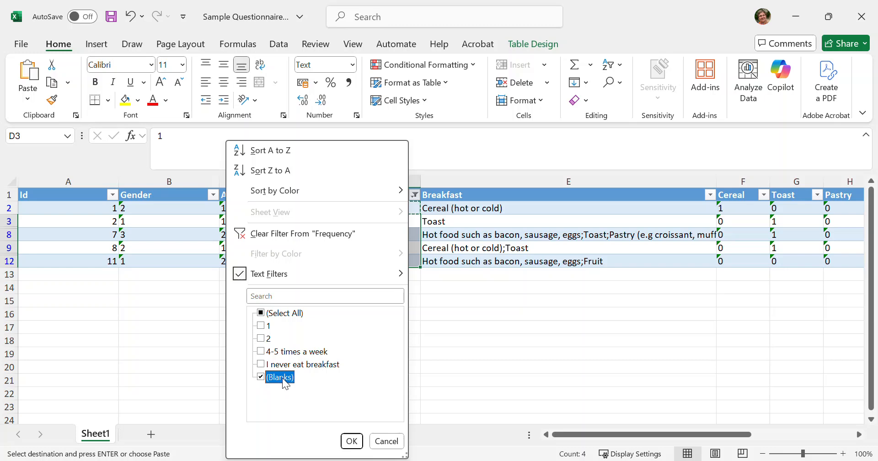
{"action": "left_click", "coordinate": [351, 440]}
{"action": "left_click", "coordinate": [373, 214]}
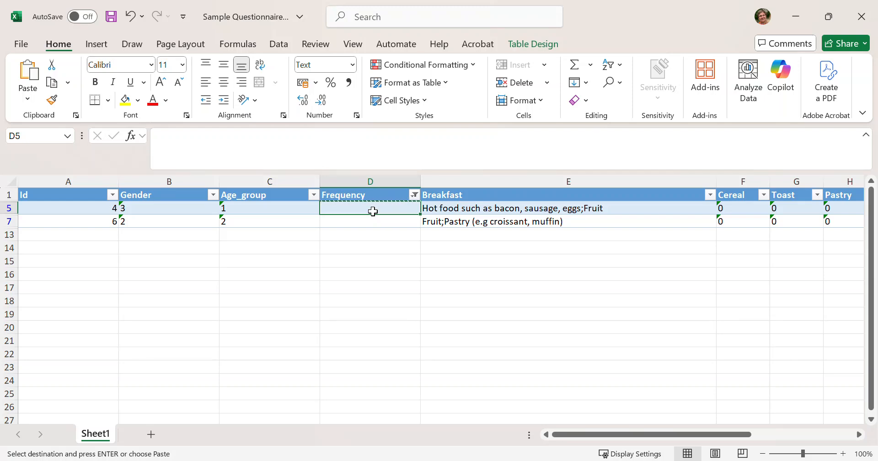
{"action": "type", "text": "-9"}
{"action": "key", "text": "Return"}
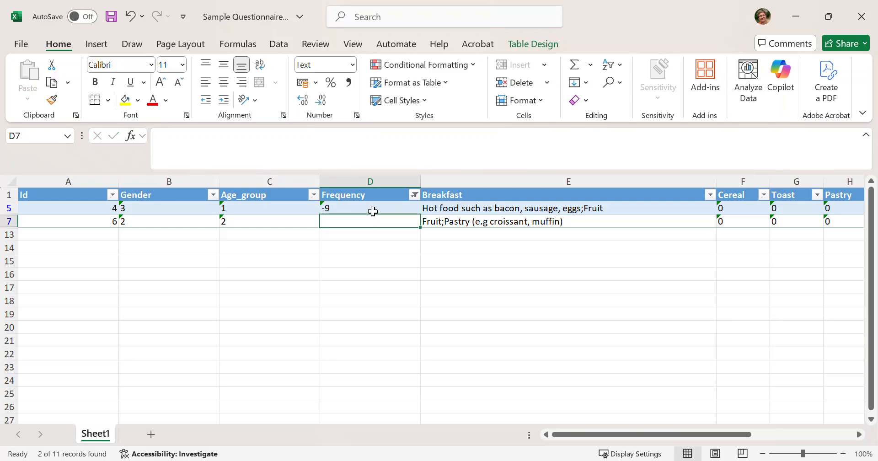
{"action": "type", "text": "-9"}
{"action": "key", "text": "Return"}
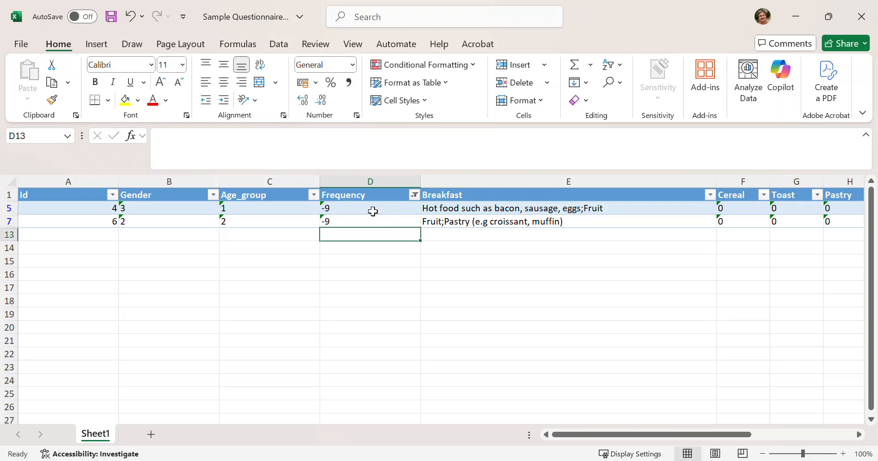
Reset the Frequency filter to include all values so every response row is shown
{"action": "left_click", "coordinate": [414, 195]}
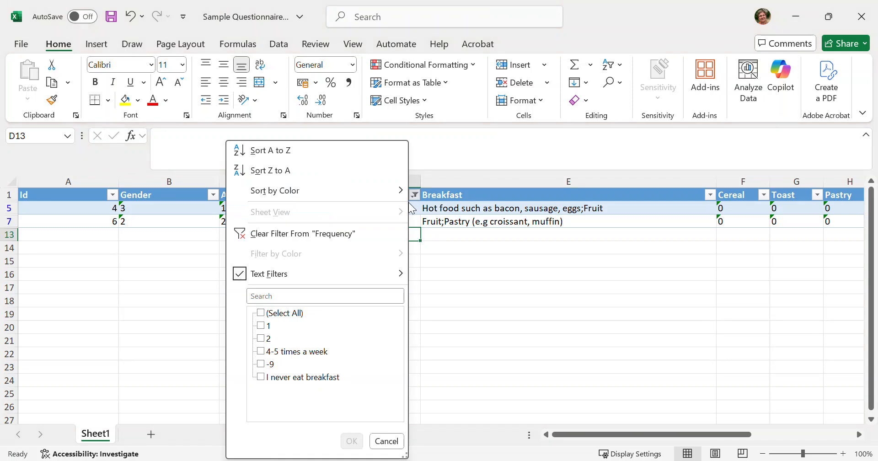
{"action": "left_click", "coordinate": [261, 313]}
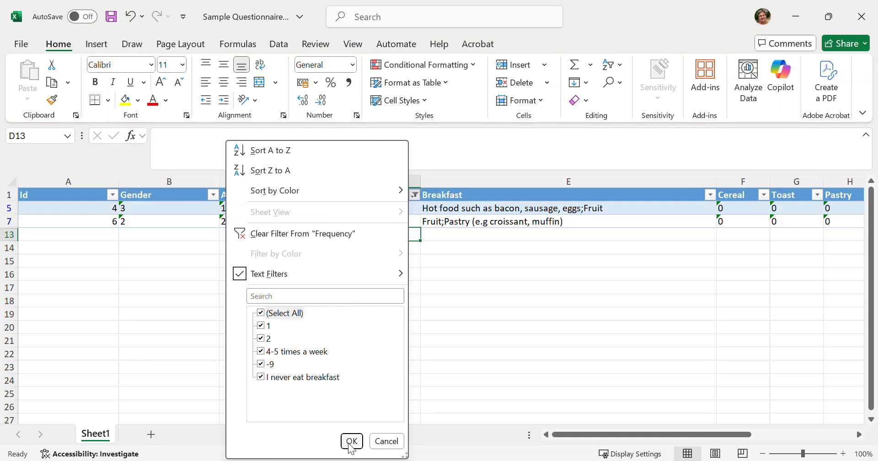
{"action": "left_click", "coordinate": [352, 440]}
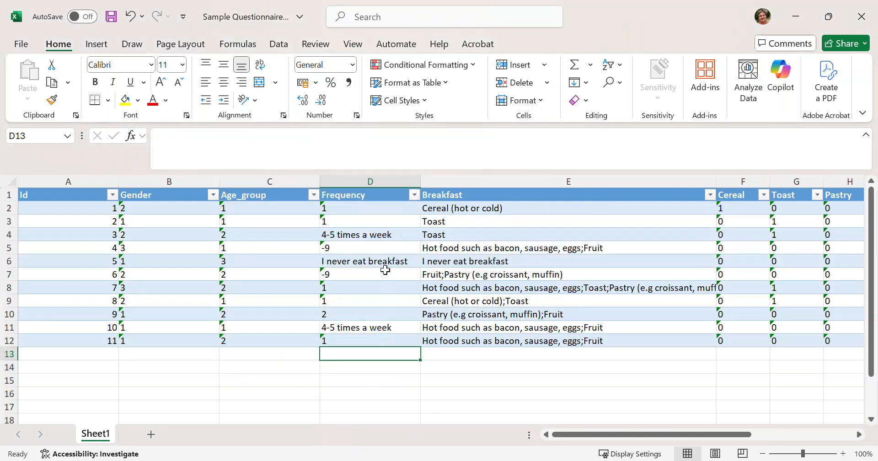